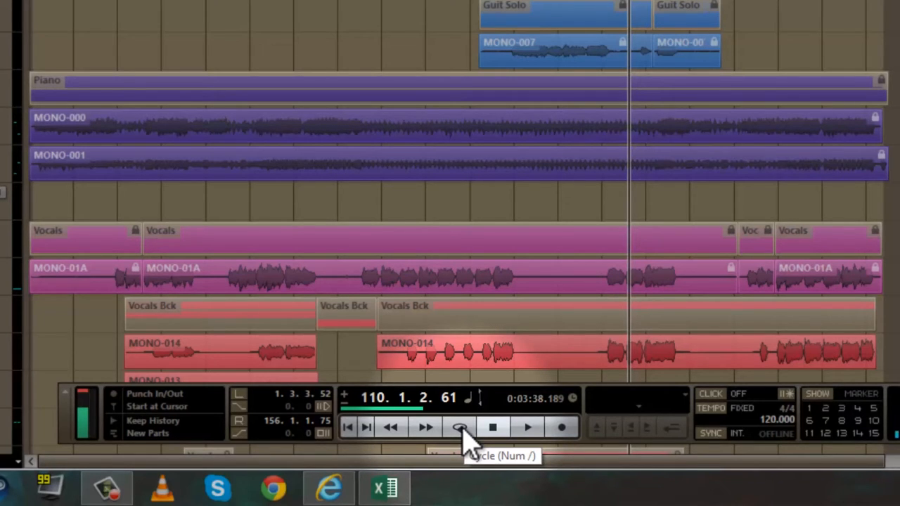
Step: Toggle Cycle on then off, jump to the left locator at bar 53 and play a few bars
{"action": "left_click", "coordinate": [460, 430]}
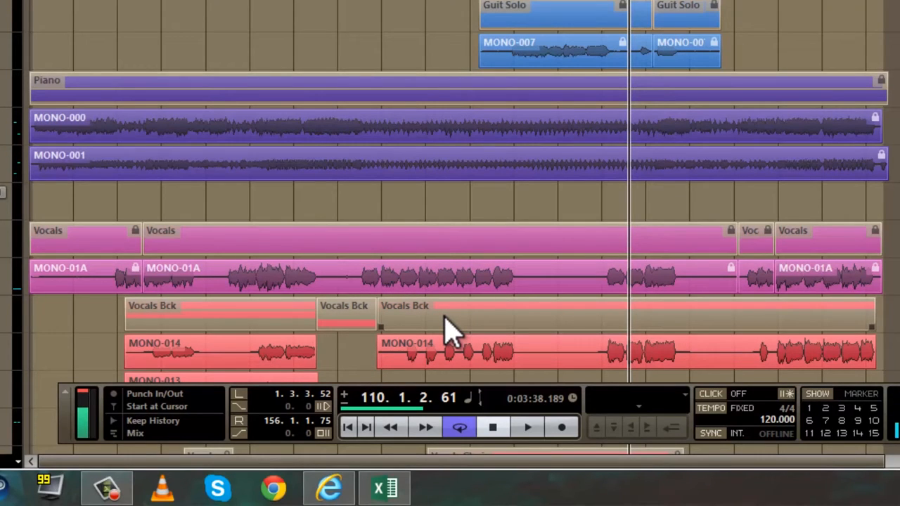
{"action": "key", "text": "KP_Divide"}
{"action": "key", "text": "KP_Divide"}
{"action": "key", "text": "KP_Divide"}
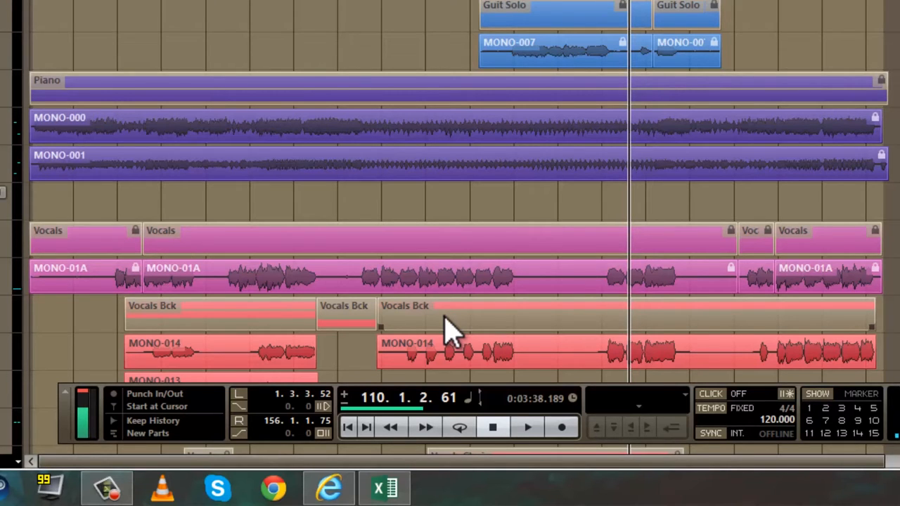
{"action": "key", "text": "KP_1"}
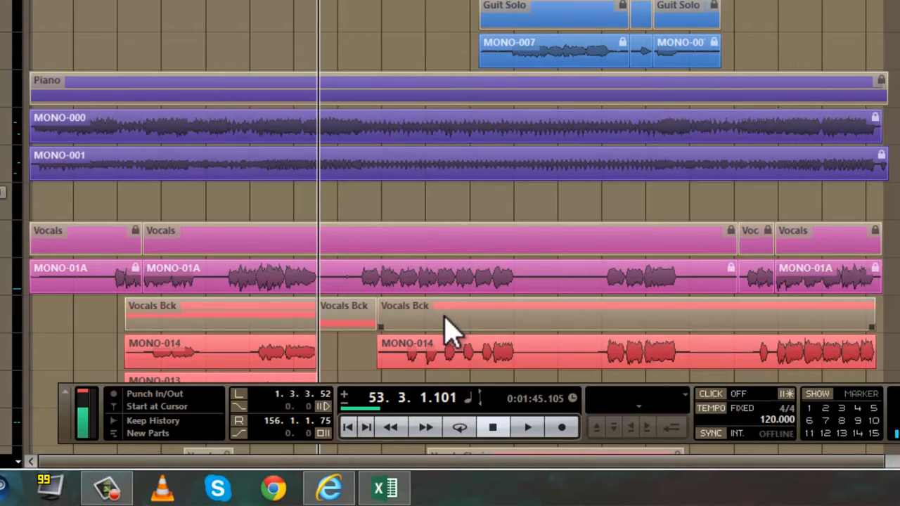
{"action": "key", "text": "space"}
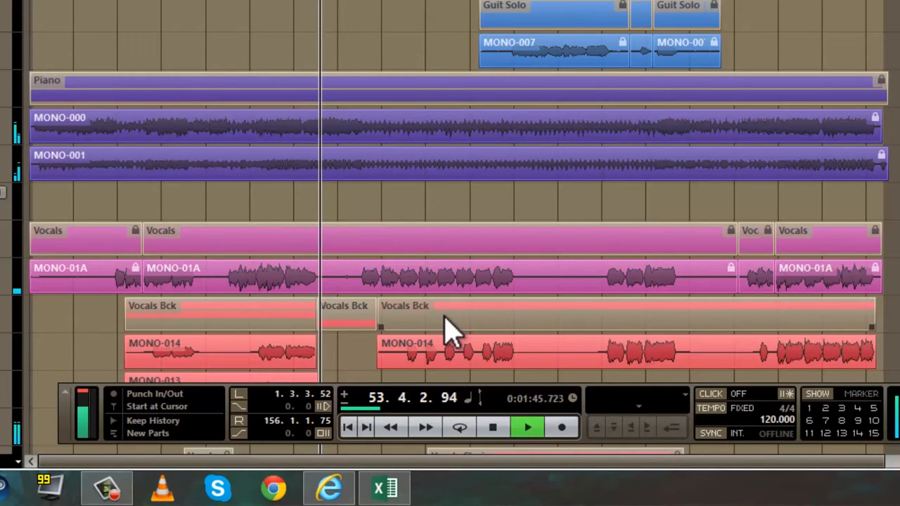
{"action": "key", "text": "space"}
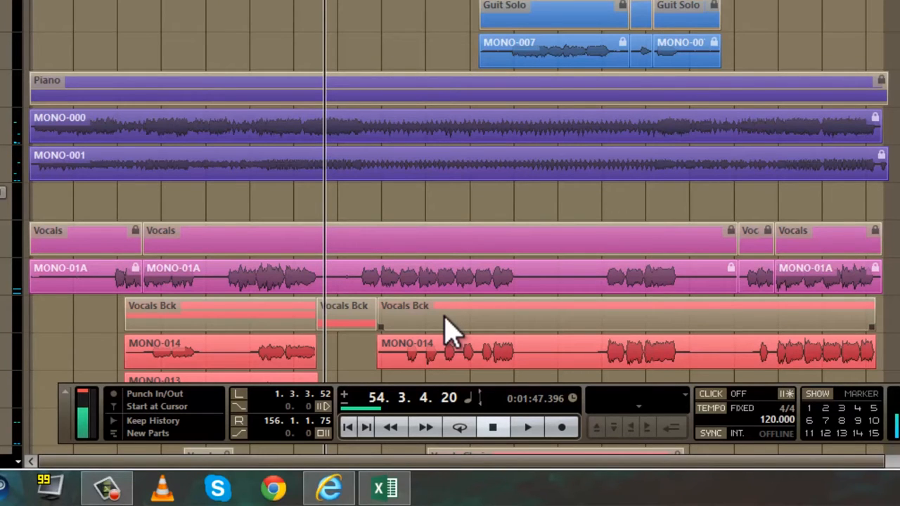
Step: Record a short pass from around bar 54 and stop near bar 55
{"action": "key", "text": "KP_Multiply"}
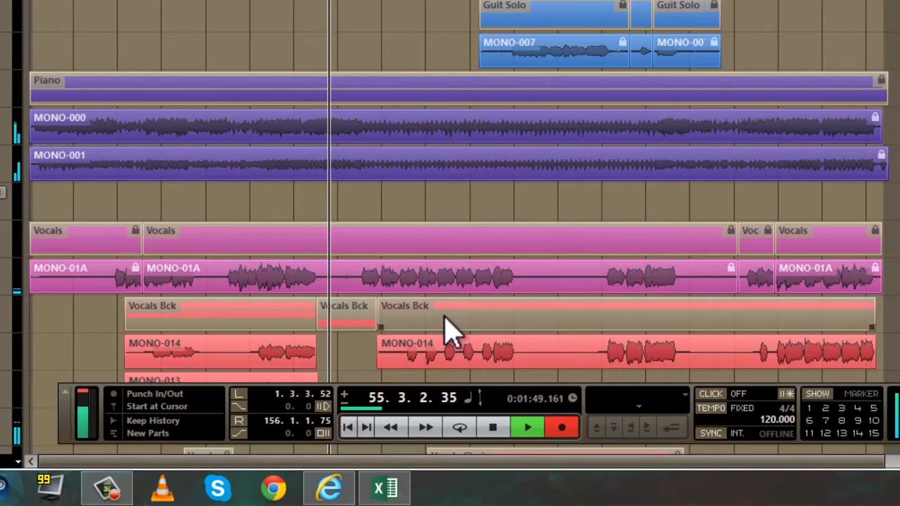
{"action": "key", "text": "space"}
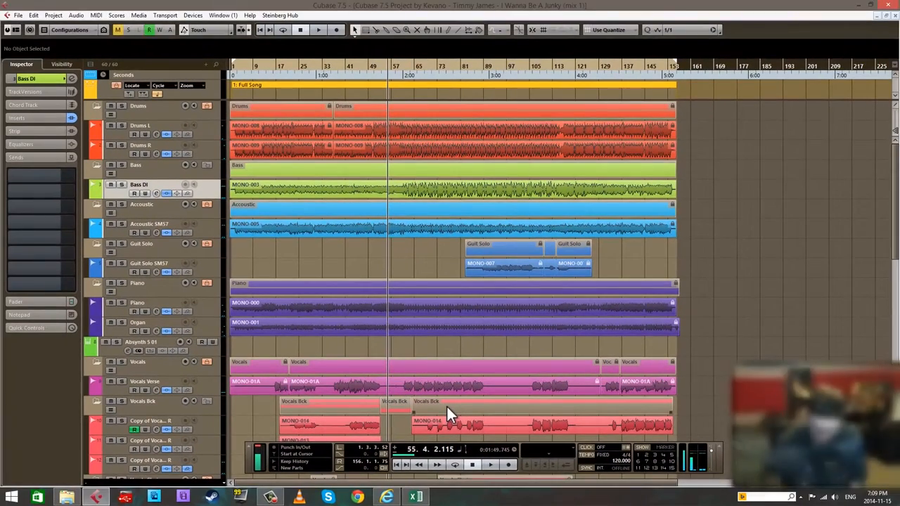
Step: Return to the project start, zoom the ruler to roughly bars 33–125 and audition around bar 54
{"action": "key", "text": "comma"}
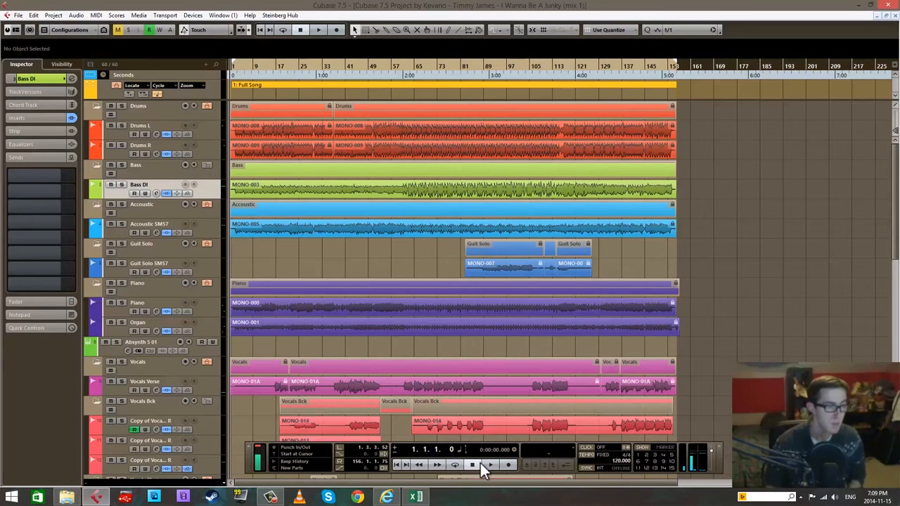
{"action": "left_click_drag", "start_coordinate": [364, 67], "coordinate": [389, 104]}
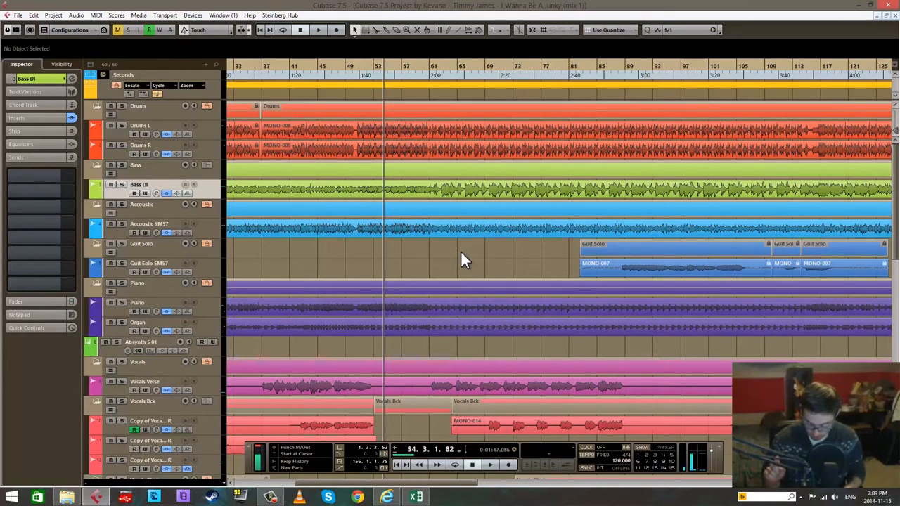
{"action": "key", "text": "space"}
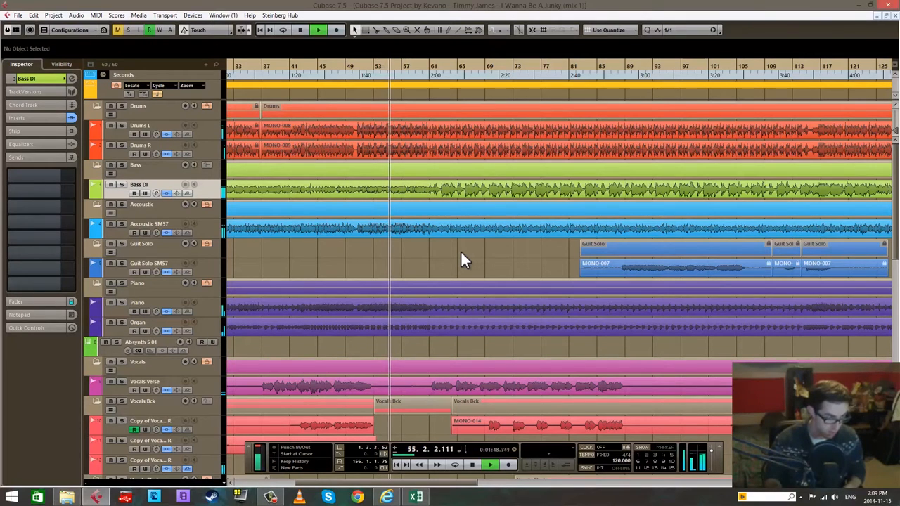
{"action": "key", "text": "space"}
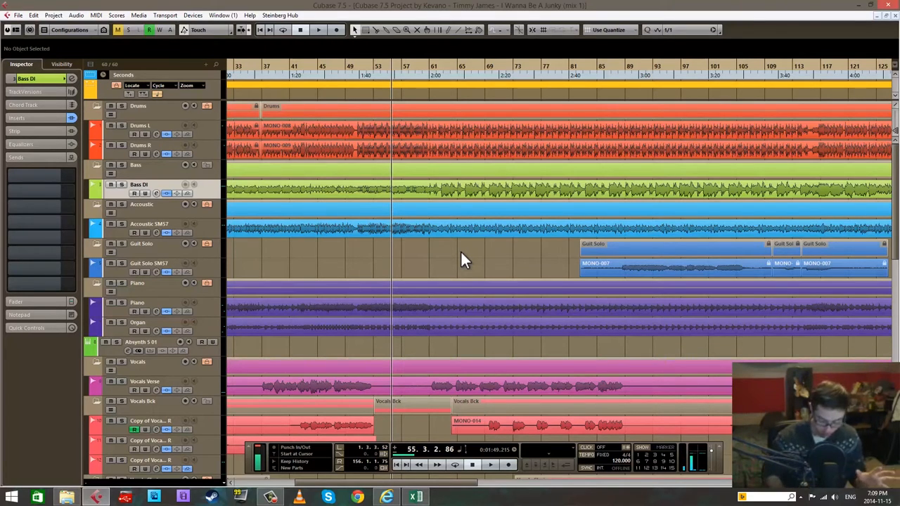
Step: Step the playhead back about a bar and play the passage again, stopping at bar 55
{"action": "key", "text": "KP_Subtract"}
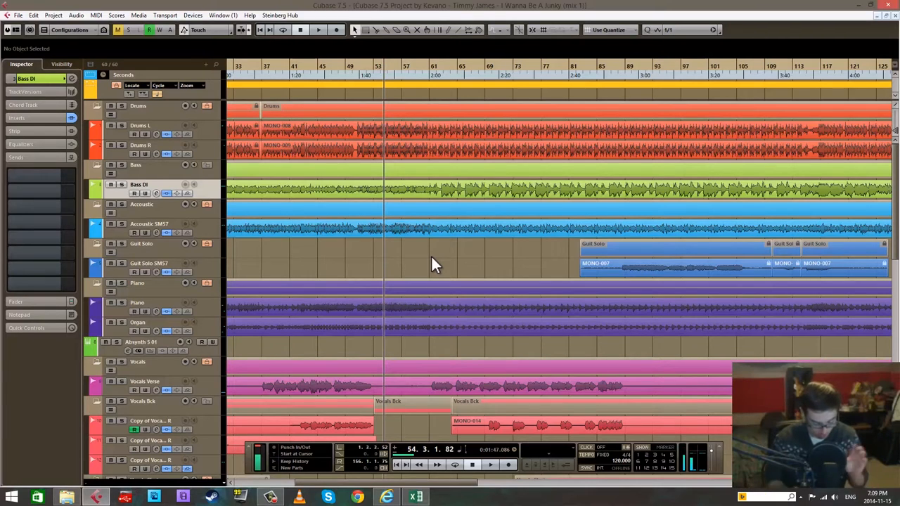
{"action": "key", "text": "space"}
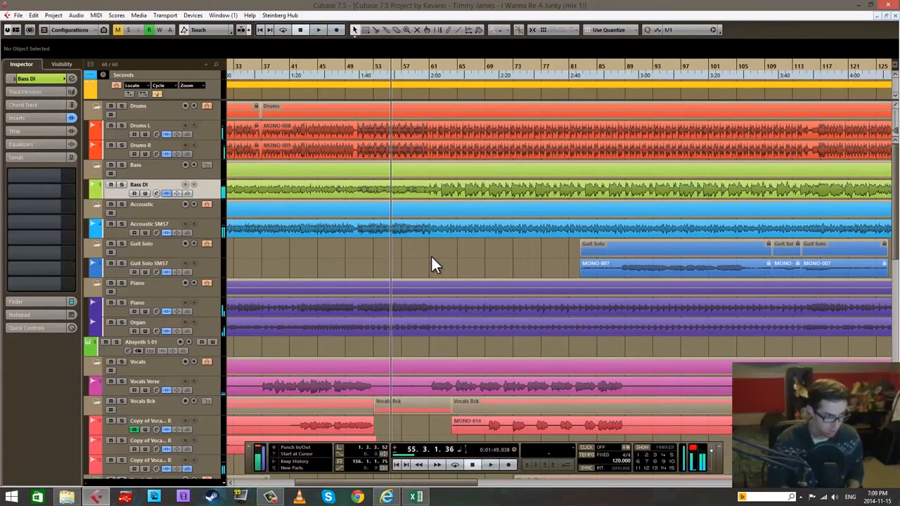
{"action": "key", "text": "space"}
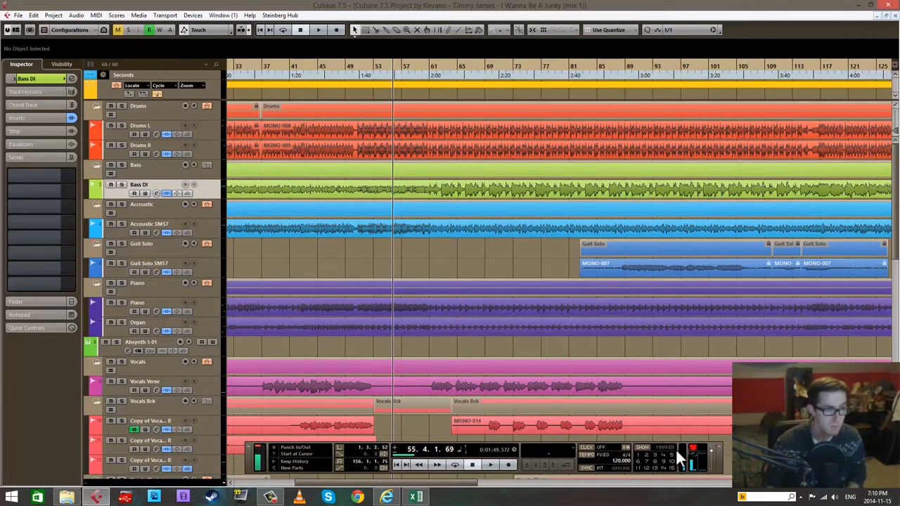
Step: Reset the output clipping warning and fast-forward the playhead to just before bar 63
{"action": "left_click", "coordinate": [695, 450]}
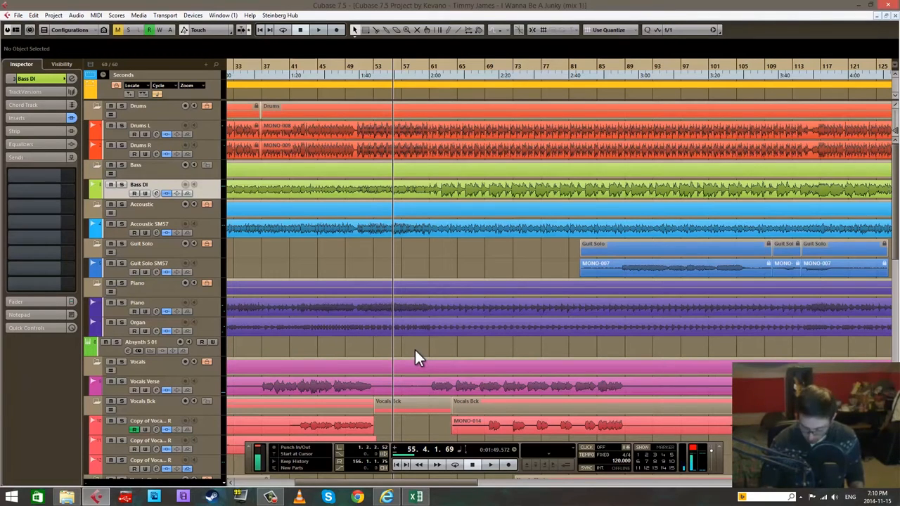
{"action": "key", "text": "KP_Add"}
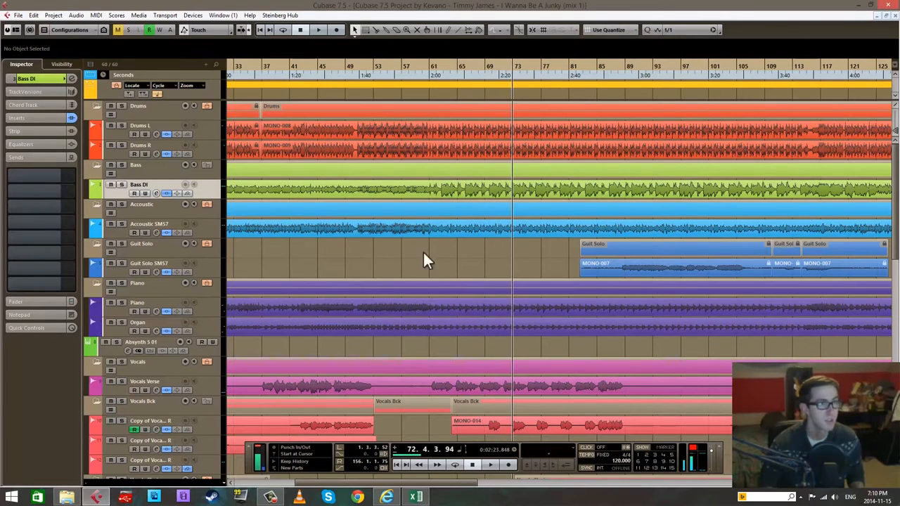
{"action": "mouse_move", "coordinate": [446, 68]}
{"action": "left_mouse_down"}
{"action": "mouse_move", "coordinate": [438, 102]}
{"action": "mouse_move", "coordinate": [432, 68]}
{"action": "left_mouse_up"}
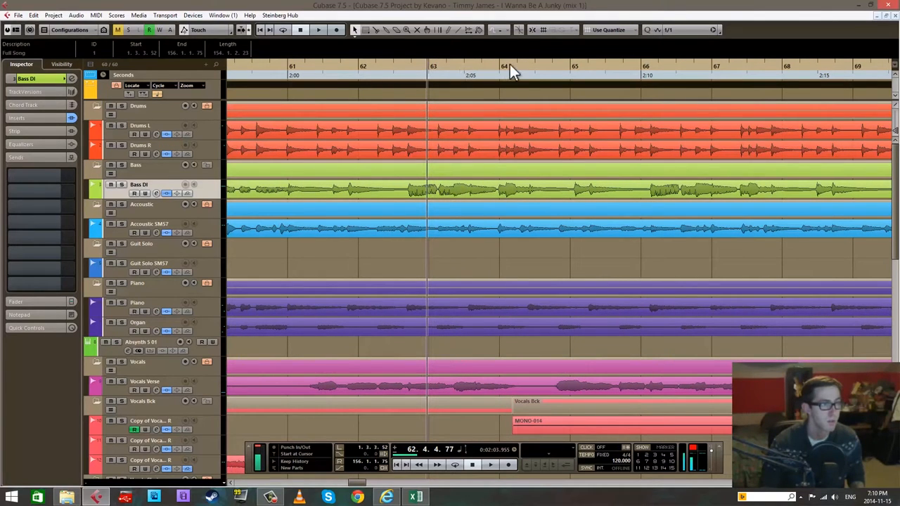
Step: Play from bar 63, then rewind and fast-forward the playhead between bars 61 and 64
{"action": "key", "text": "space"}
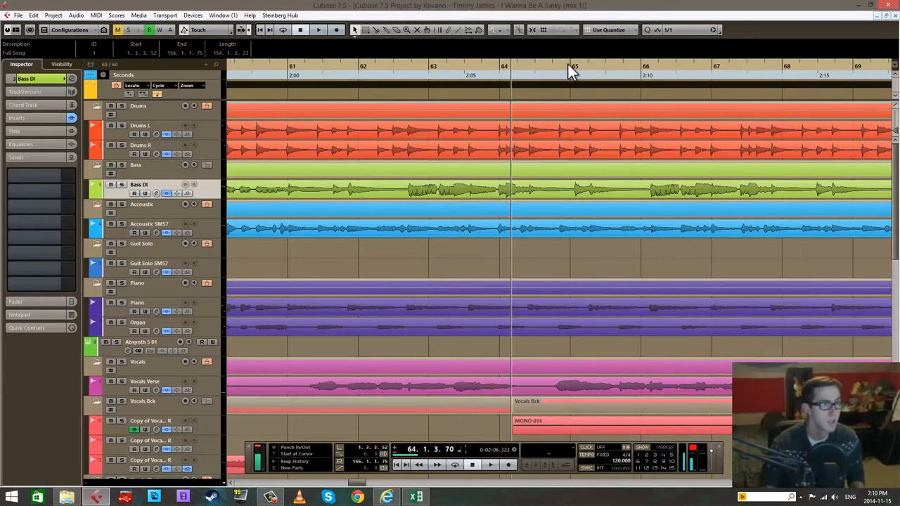
{"action": "key", "text": "KP_Subtract"}
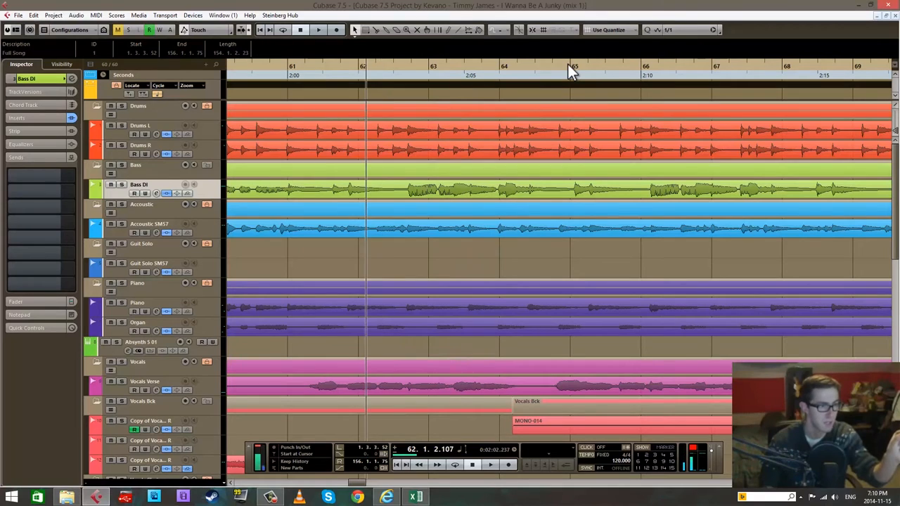
{"action": "key", "text": "KP_Add"}
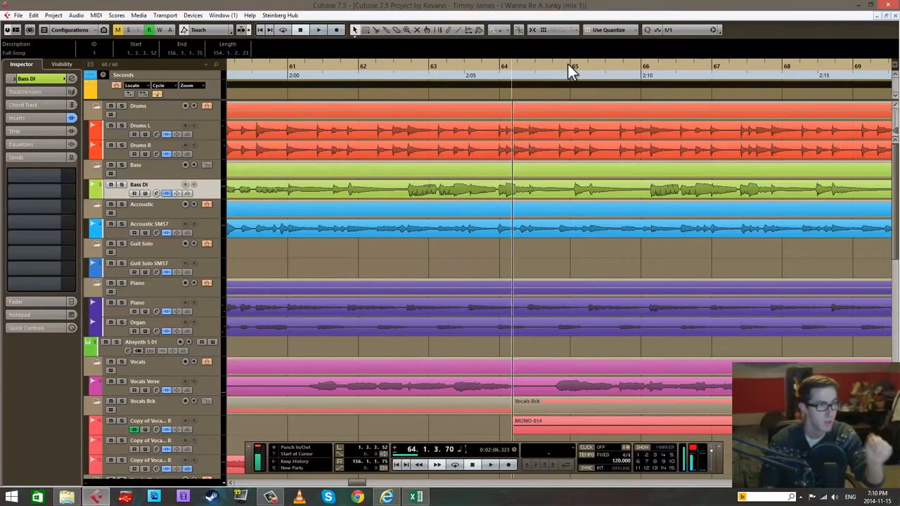
{"action": "key", "text": "KP_Subtract"}
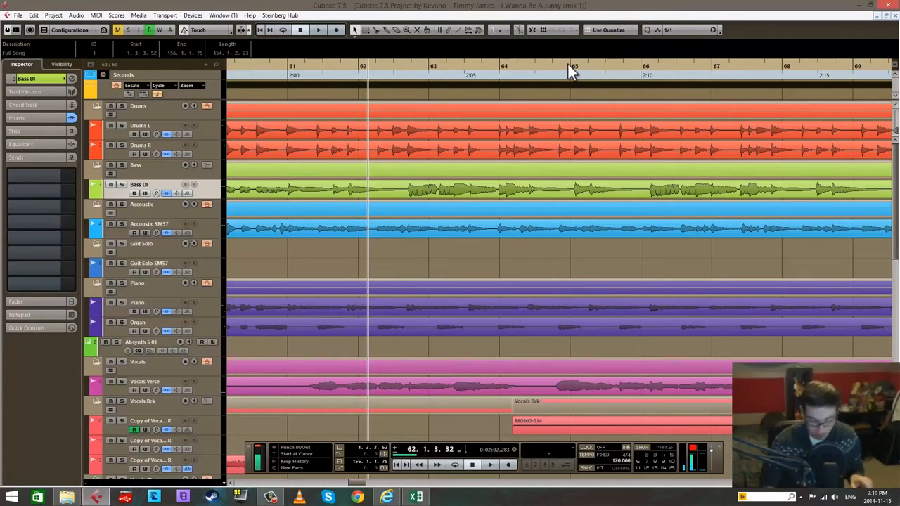
{"action": "key", "text": "KP_Subtract"}
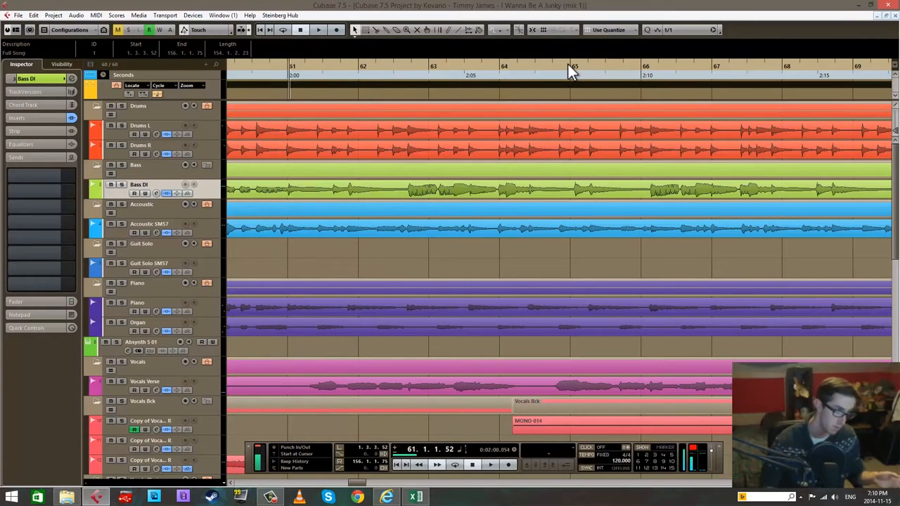
Step: Shuttle the playhead back and forth with numpad +/- and settle it at bar 63 beat 4
{"action": "key", "text": "KP_Add"}
{"action": "key", "text": "KP_Subtract"}
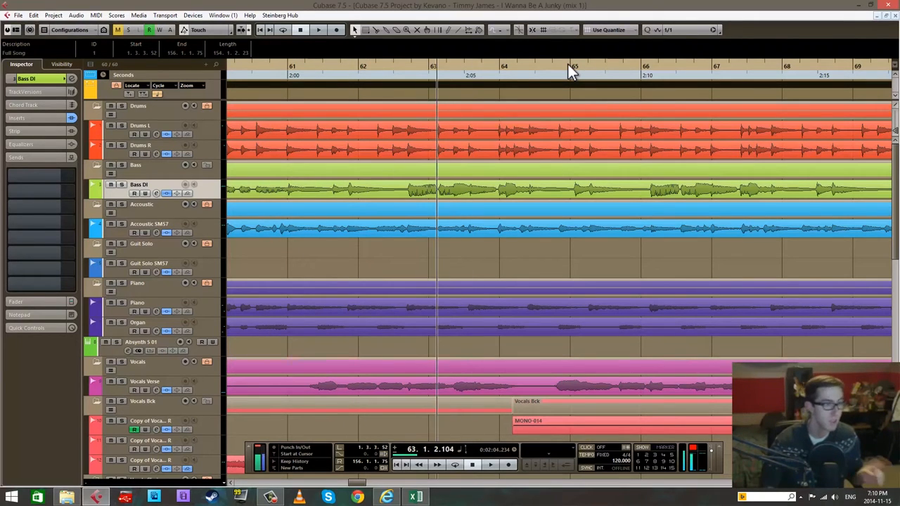
{"action": "key", "text": "KP_Add"}
{"action": "key", "text": "KP_Subtract"}
{"action": "key", "text": "KP_Add"}
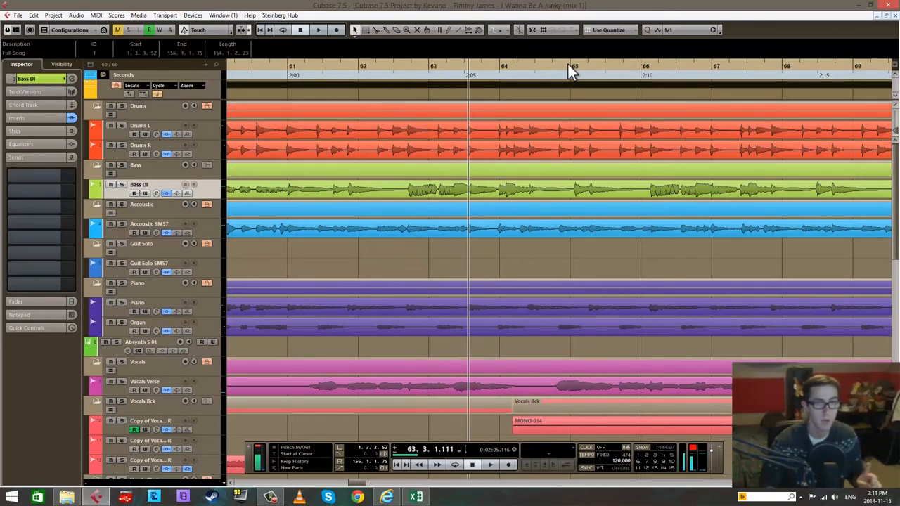
{"action": "key", "text": "KP_Add"}
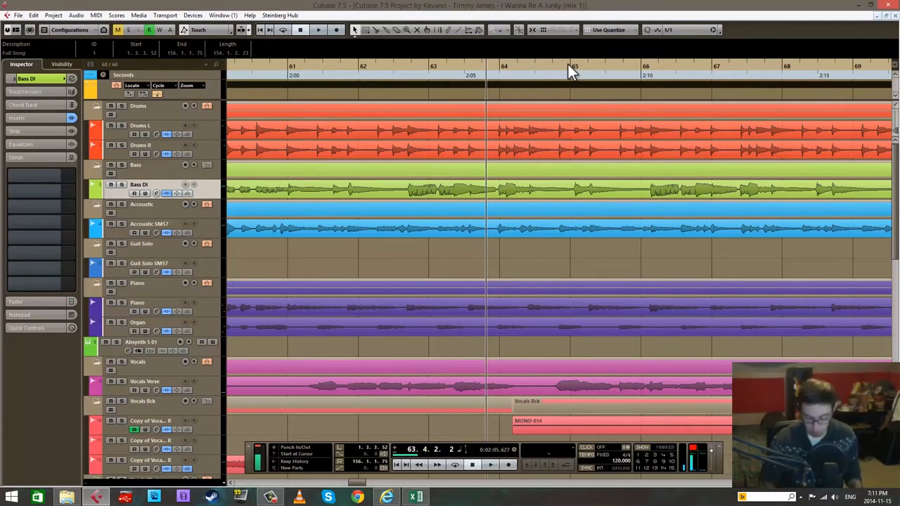
Step: Jump to bar 59, then step the cursor bar by bar forward and back to rest at bar 65
{"action": "key", "text": "KP_1"}
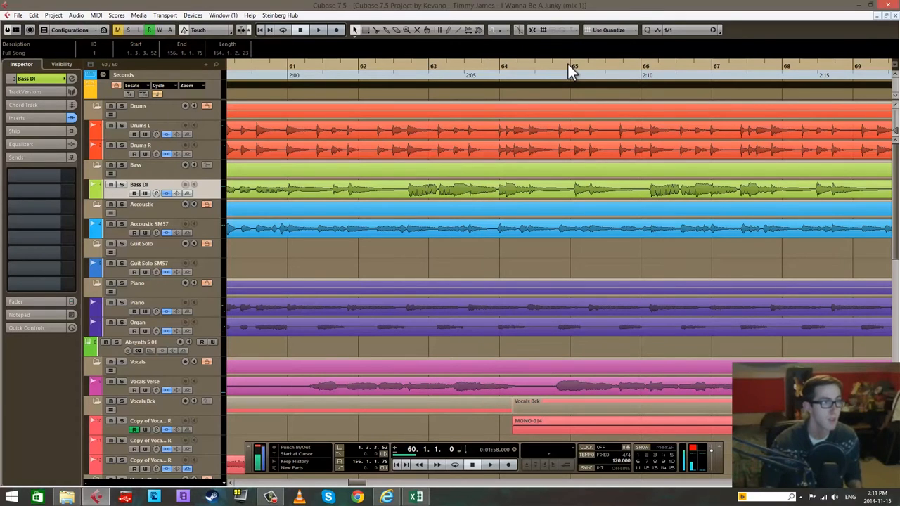
{"action": "key", "text": "ctrl+KP_Add"}
{"action": "key", "text": "ctrl+KP_Add"}
{"action": "key", "text": "ctrl+KP_Add"}
{"action": "key", "text": "ctrl+KP_Add"}
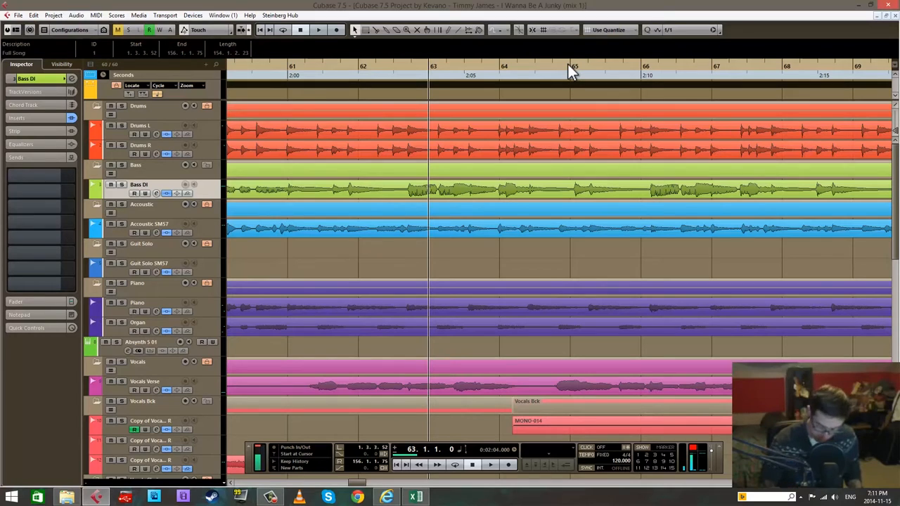
{"action": "key", "text": "ctrl+KP_Add"}
{"action": "key", "text": "ctrl+KP_Add"}
{"action": "key", "text": "ctrl+KP_Add"}
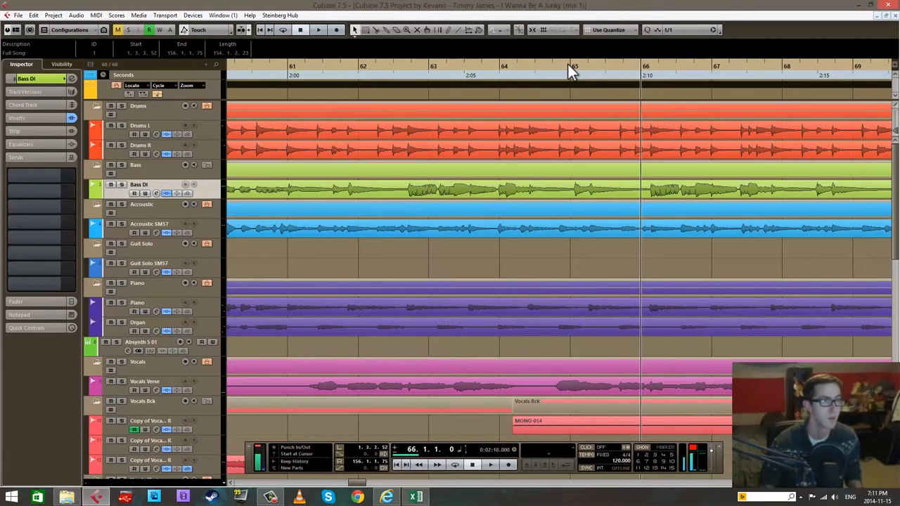
{"action": "key", "text": "ctrl+KP_Add"}
{"action": "key", "text": "ctrl+KP_Subtract"}
{"action": "key", "text": "ctrl+KP_Subtract"}
{"action": "key", "text": "ctrl+KP_Subtract"}
{"action": "key", "text": "ctrl+KP_Subtract"}
{"action": "key", "text": "ctrl+KP_Subtract"}
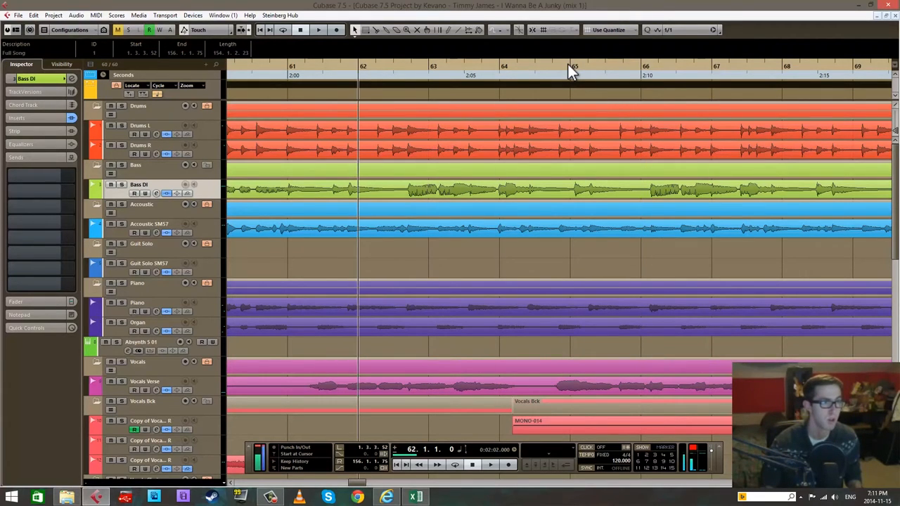
{"action": "key", "text": "ctrl+KP_Add"}
{"action": "key", "text": "ctrl+KP_Add"}
{"action": "key", "text": "ctrl+KP_Add"}
{"action": "key", "text": "ctrl+KP_Add"}
{"action": "key", "text": "ctrl+KP_Add"}
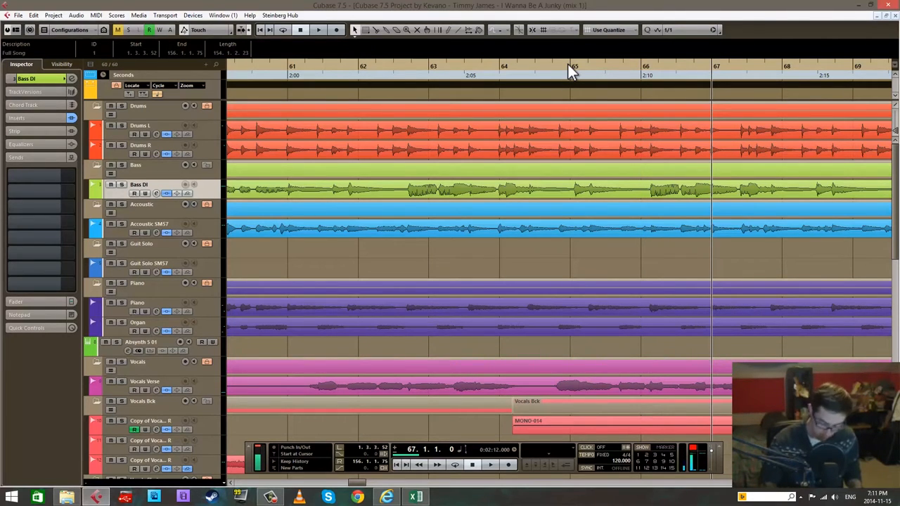
{"action": "key", "text": "ctrl+KP_Subtract"}
{"action": "key", "text": "ctrl+KP_Subtract"}
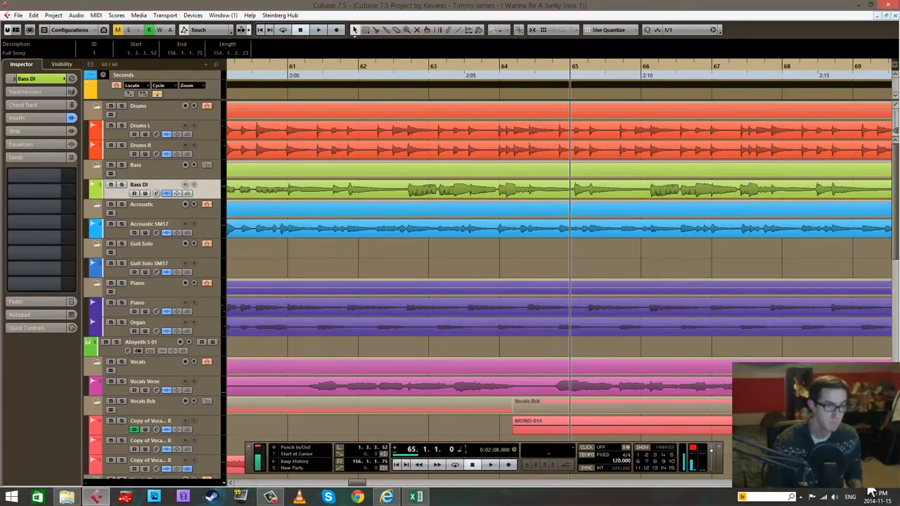
Step: Zoom out twice, deselect all events and step the cursor around bars 57–79
{"action": "key", "text": "g"}
{"action": "key", "text": "g"}
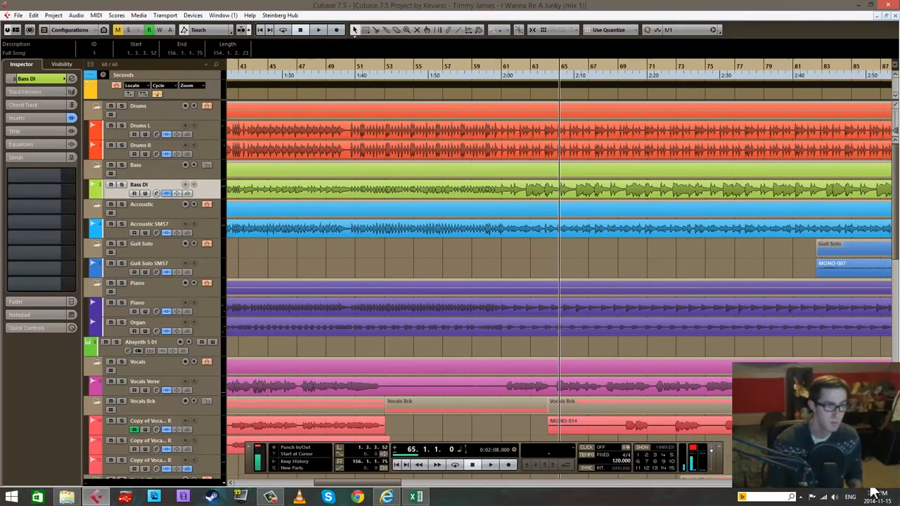
{"action": "key", "text": "g"}
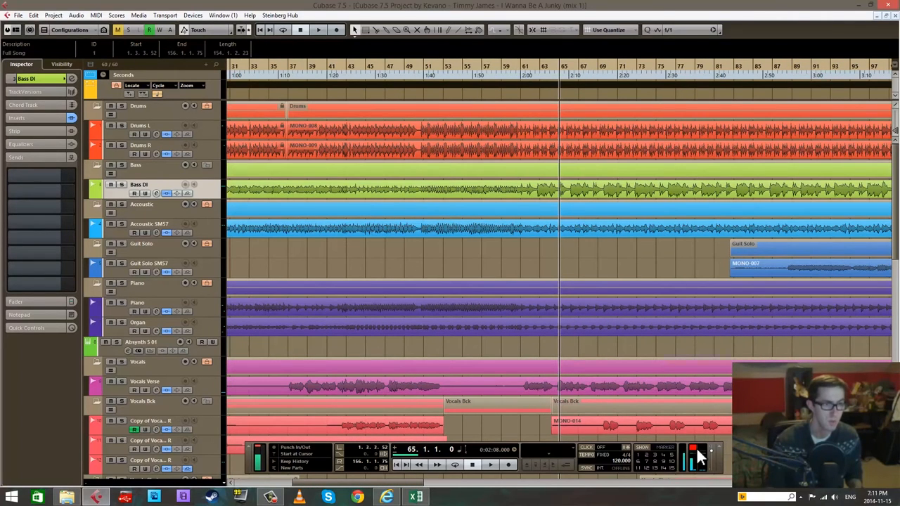
{"action": "left_click", "coordinate": [572, 264]}
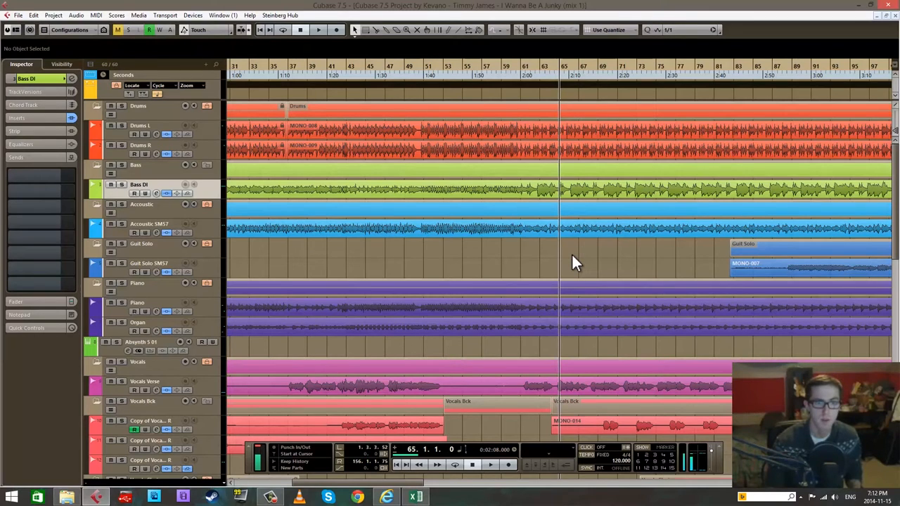
{"action": "key", "text": "KP_Add"}
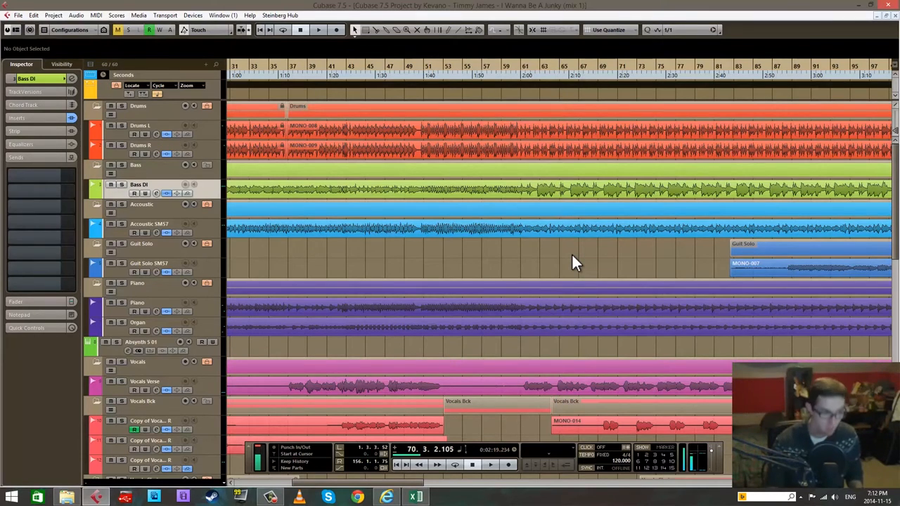
{"action": "key", "text": "KP_Add"}
{"action": "key", "text": "KP_Add"}
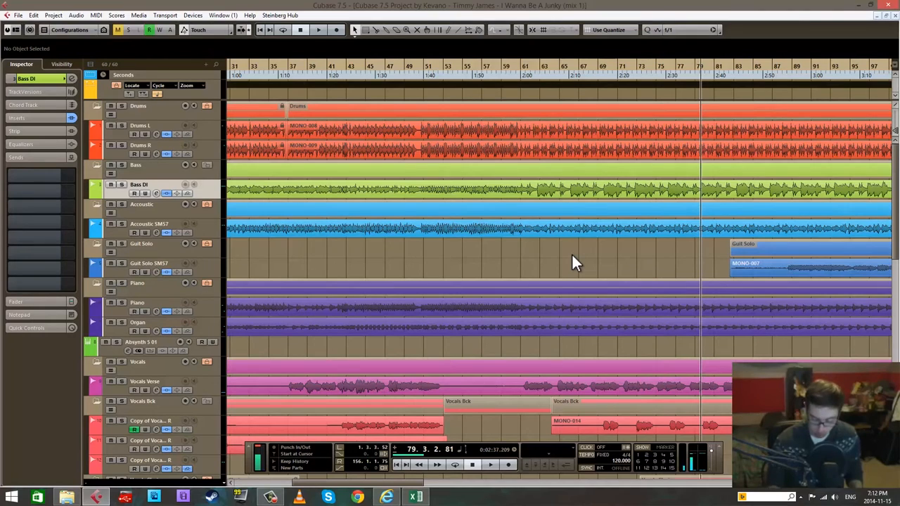
{"action": "key", "text": "KP_Subtract"}
{"action": "key", "text": "KP_Add"}
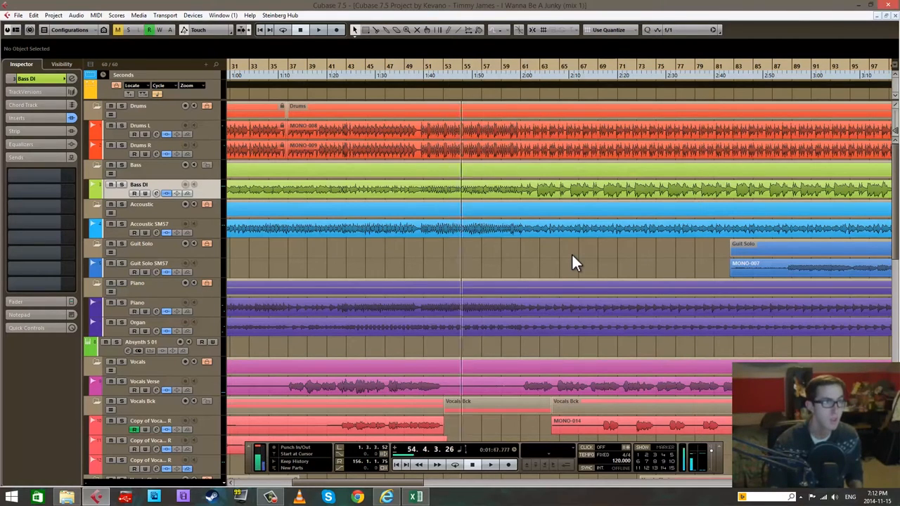
{"action": "key", "text": "KP_Add"}
{"action": "key", "text": "KP_Subtract"}
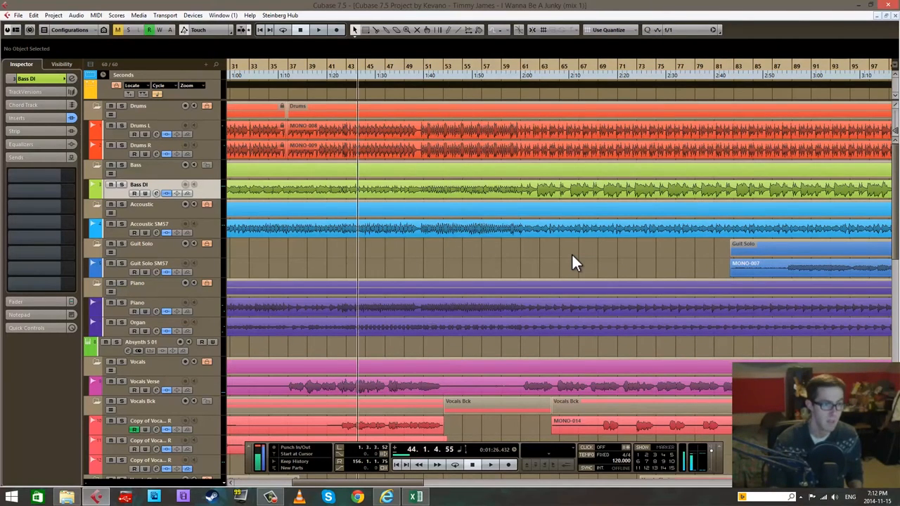
{"action": "key", "text": "KP_Add"}
{"action": "key", "text": "KP_Add"}
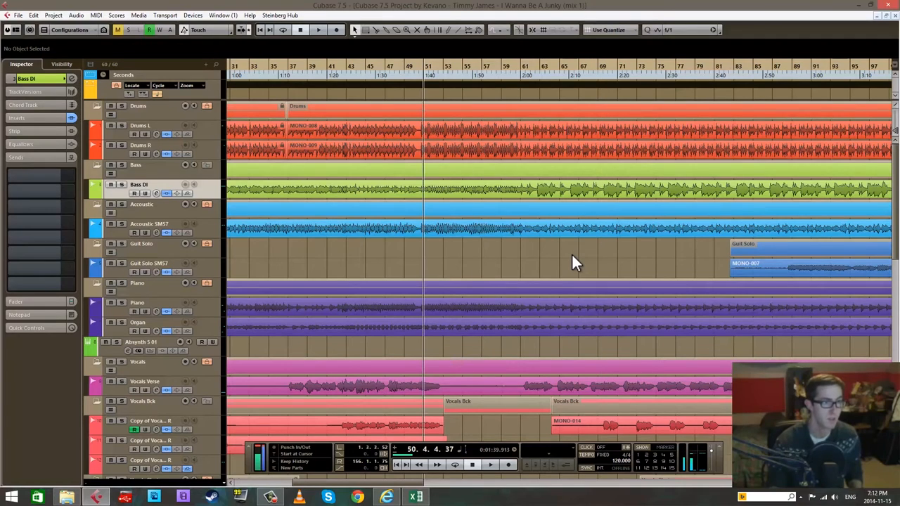
Step: Step the cursor back through bars 46 and 38, then forward to park it at bar 58
{"action": "key", "text": "KP_Subtract"}
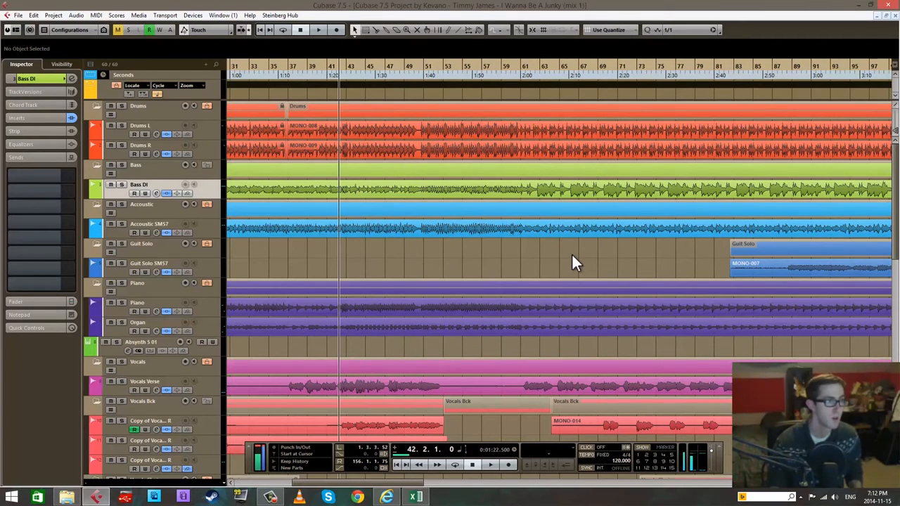
{"action": "key", "text": "KP_Add"}
{"action": "key", "text": "KP_Add"}
{"action": "key", "text": "KP_Add"}
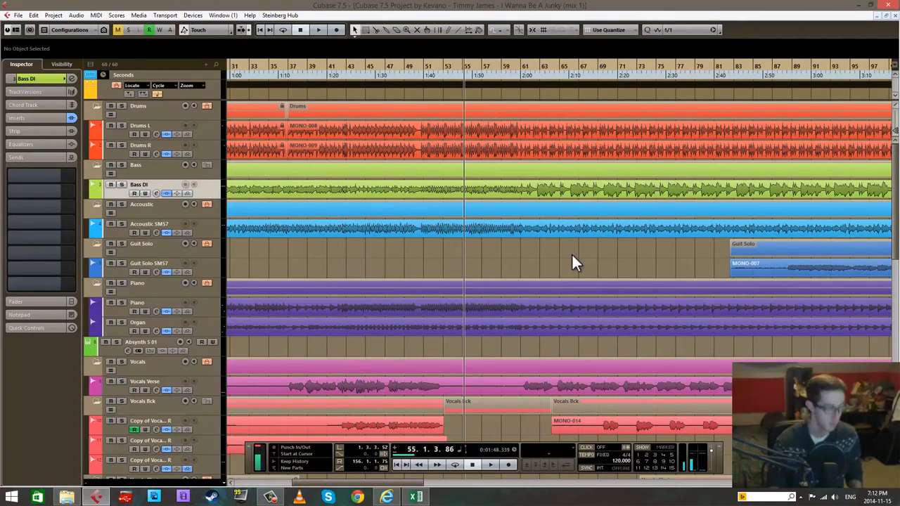
{"action": "key", "text": "KP_Subtract"}
{"action": "key", "text": "KP_Subtract"}
{"action": "key", "text": "KP_Subtract"}
{"action": "key", "text": "KP_Subtract"}
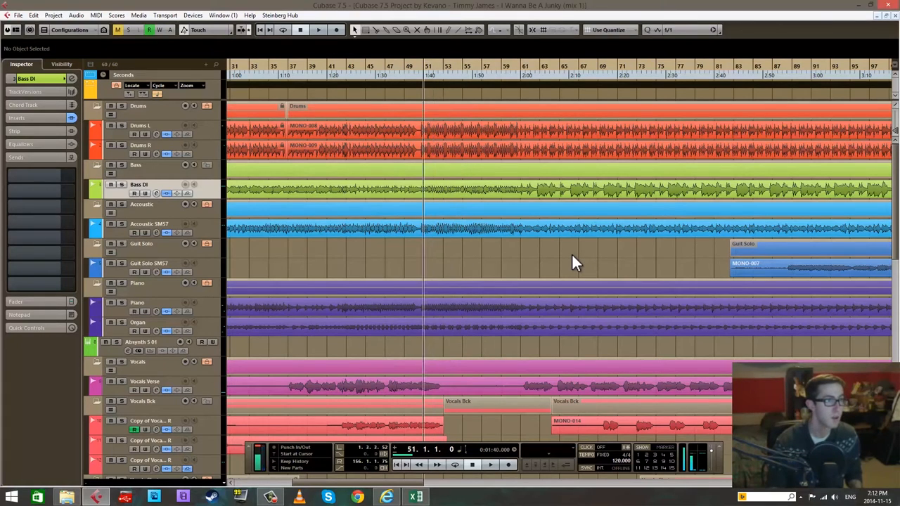
{"action": "key", "text": "KP_Subtract"}
{"action": "key", "text": "KP_Subtract"}
{"action": "key", "text": "KP_Subtract"}
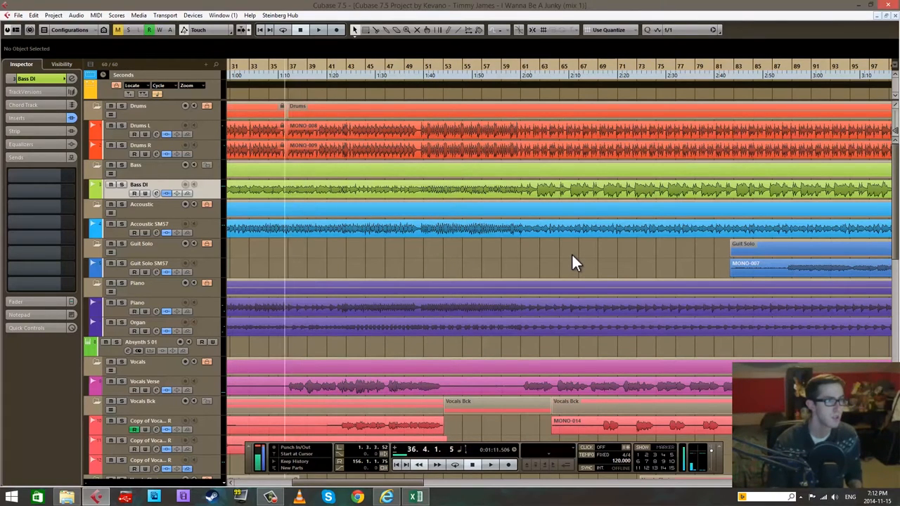
{"action": "key", "text": "KP_Subtract"}
{"action": "key", "text": "KP_Subtract"}
{"action": "key", "text": "KP_Add"}
{"action": "key", "text": "KP_Add"}
{"action": "key", "text": "KP_Add"}
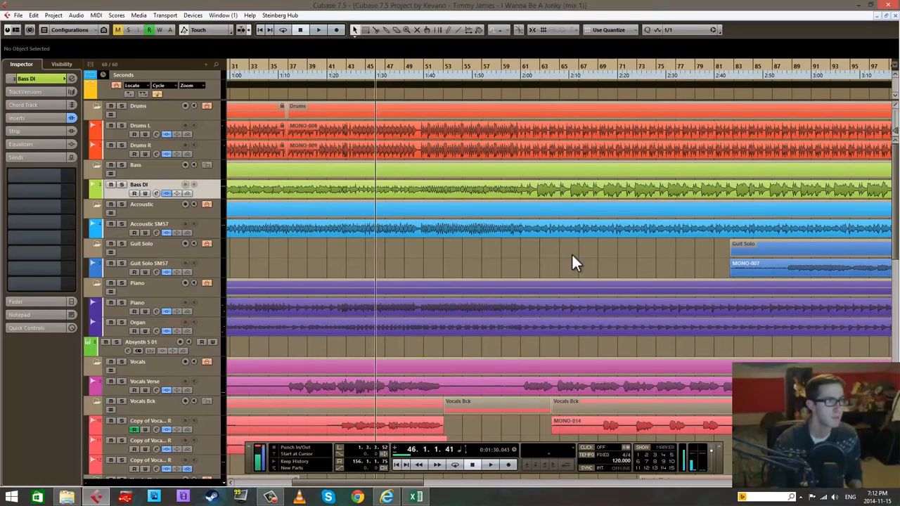
{"action": "key", "text": "KP_Add"}
{"action": "key", "text": "KP_Add"}
{"action": "key", "text": "KP_Add"}
{"action": "key", "text": "KP_Add"}
{"action": "key", "text": "KP_Subtract"}
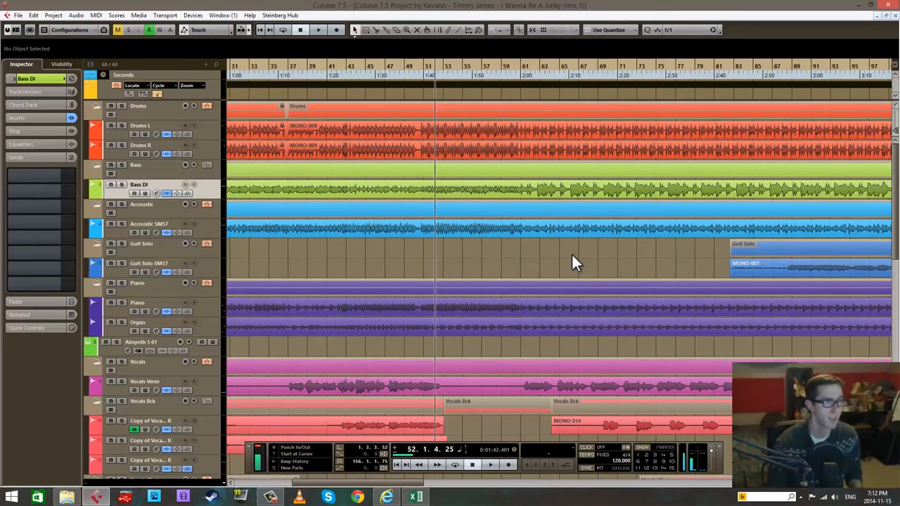
{"action": "key", "text": "KP_Add"}
{"action": "key", "text": "KP_Add"}
{"action": "key", "text": "KP_Add"}
{"action": "key", "text": "KP_Subtract"}
{"action": "key", "text": "KP_Subtract"}
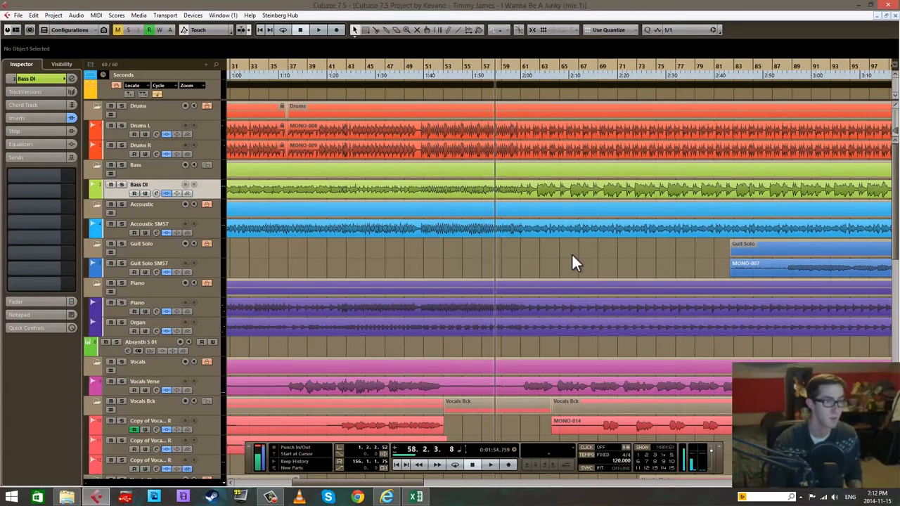
{"action": "key", "text": "KP_Subtract"}
{"action": "key", "text": "KP_Add"}
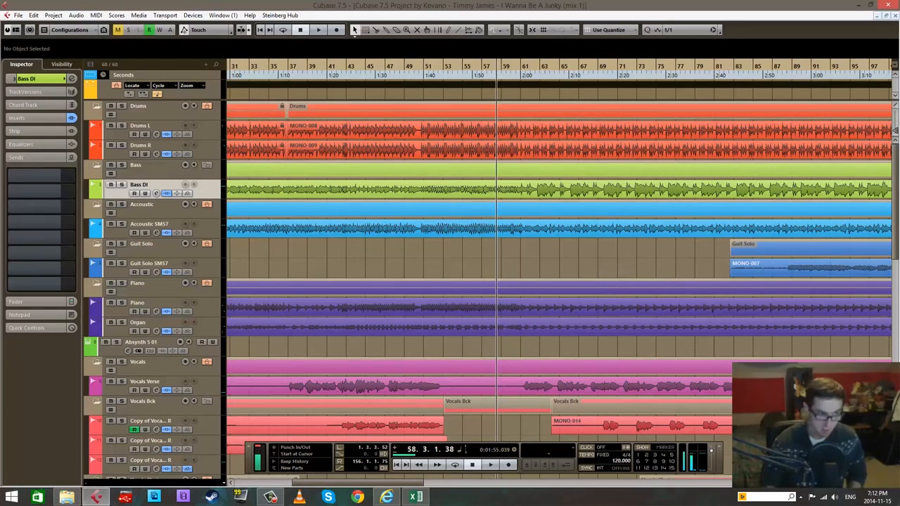
Step: Jump to the left locator, then the right locator at the song's end, and back to bar 1
{"action": "key", "text": "comma"}
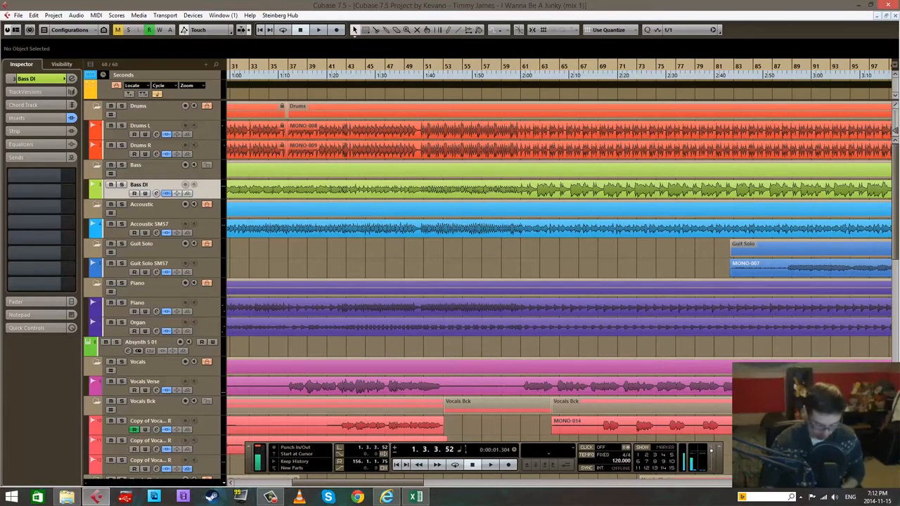
{"action": "scroll", "coordinate": [493, 246], "scroll_direction": "left", "scroll_amount": 10}
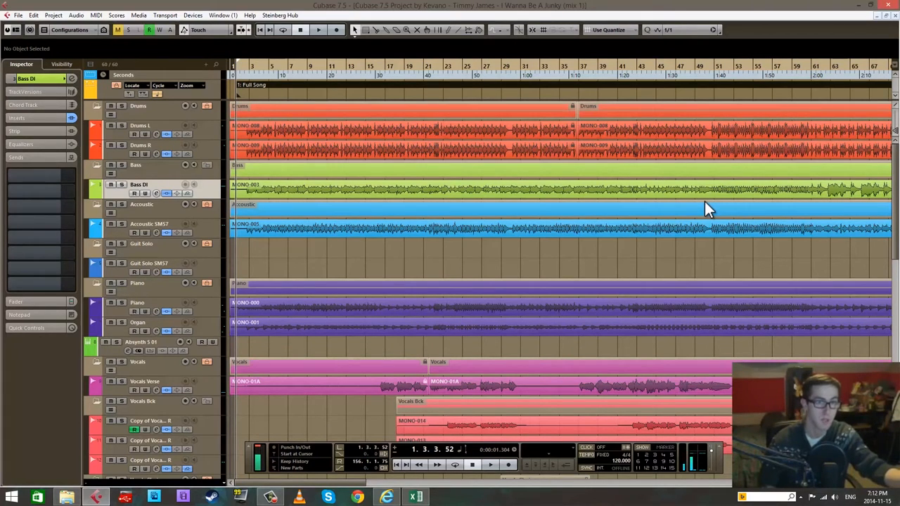
{"action": "key", "text": "End"}
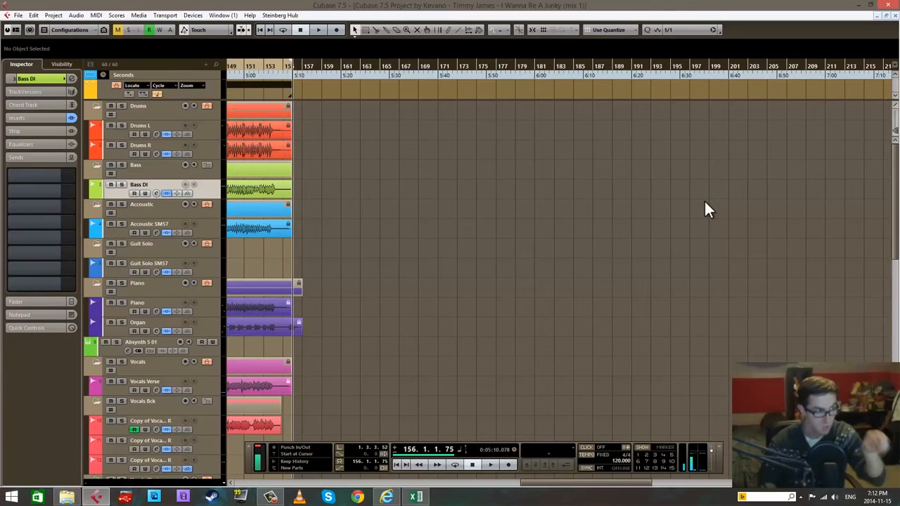
{"action": "key", "text": "Home"}
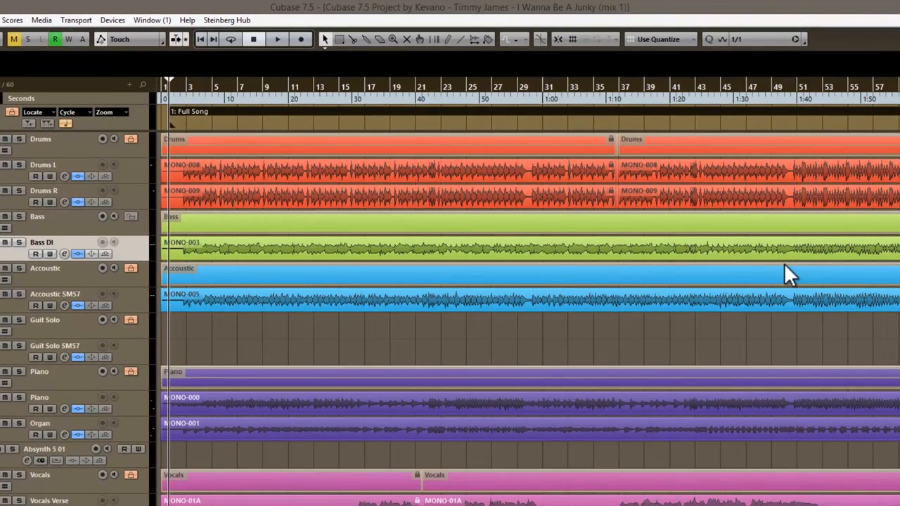
Step: Set a locator range in the ruler and move the left locator to bar 9
{"action": "left_click", "coordinate": [356, 86]}
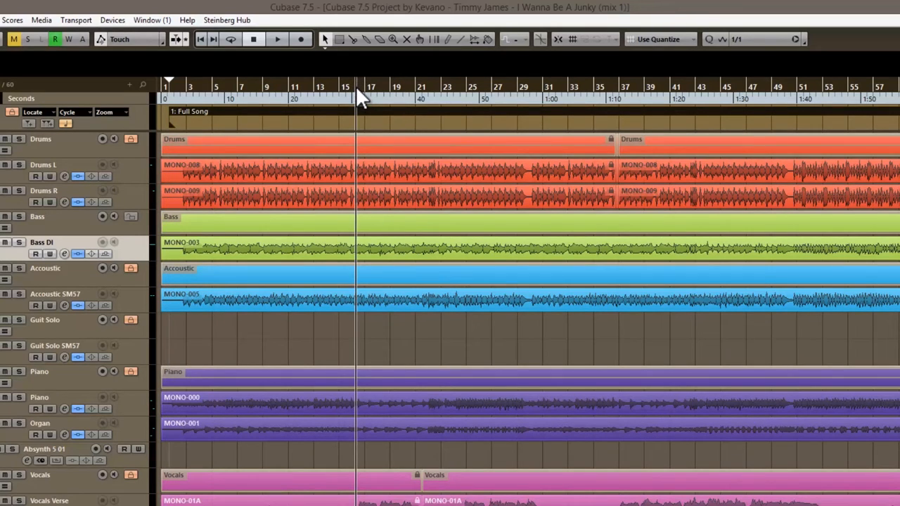
{"action": "left_click", "coordinate": [357, 87], "text": "alt"}
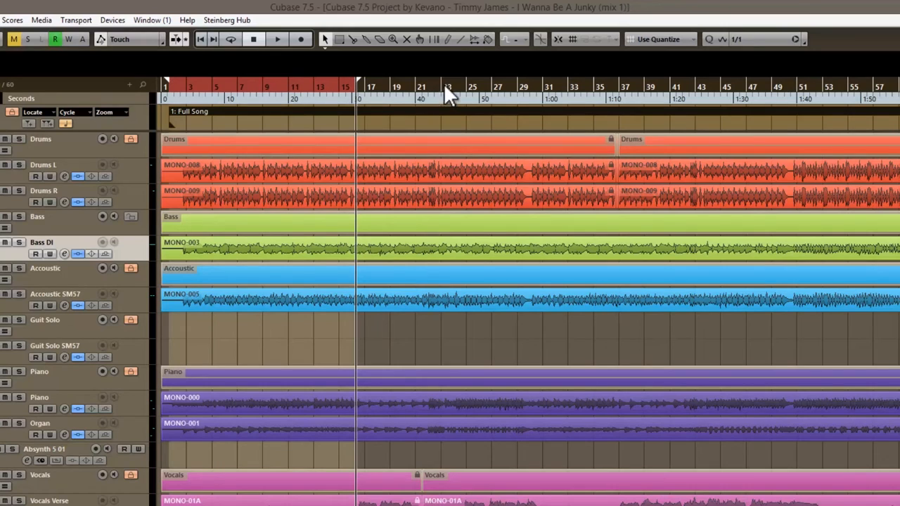
{"action": "left_click", "coordinate": [503, 88]}
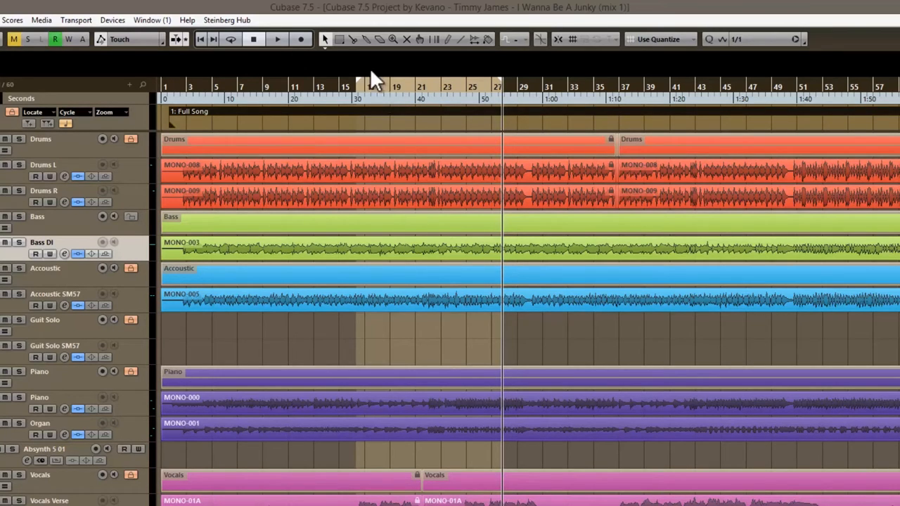
{"action": "left_click", "coordinate": [304, 83], "text": "ctrl"}
{"action": "left_click", "coordinate": [251, 86], "text": "ctrl"}
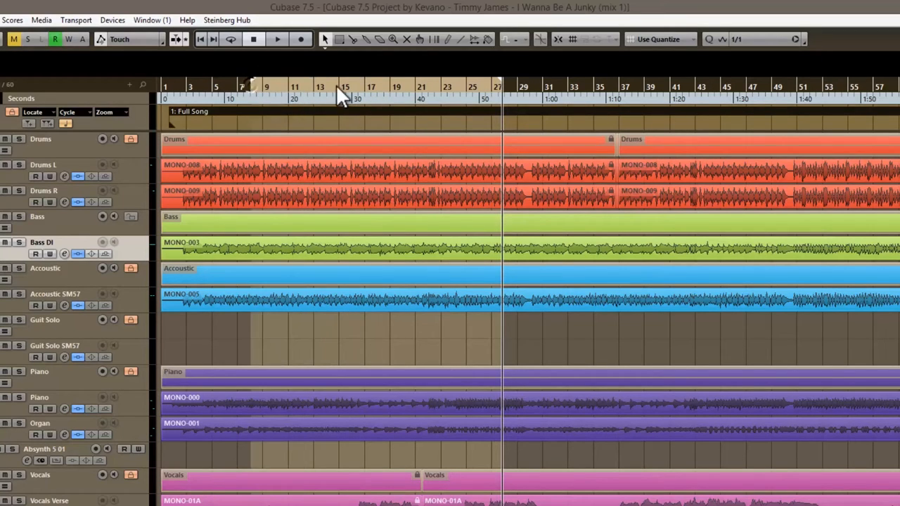
{"action": "left_click", "coordinate": [338, 84], "text": "ctrl"}
{"action": "left_click", "coordinate": [263, 86], "text": "ctrl"}
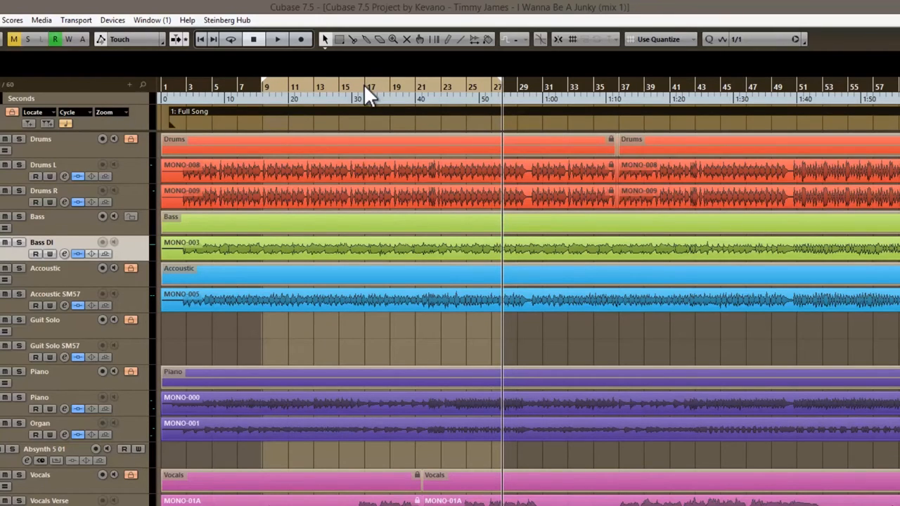
Step: Set the right locator to bar 33 and place the playhead around bar 34–35
{"action": "left_click", "coordinate": [526, 86], "text": "alt"}
{"action": "left_click", "coordinate": [574, 85], "text": "alt"}
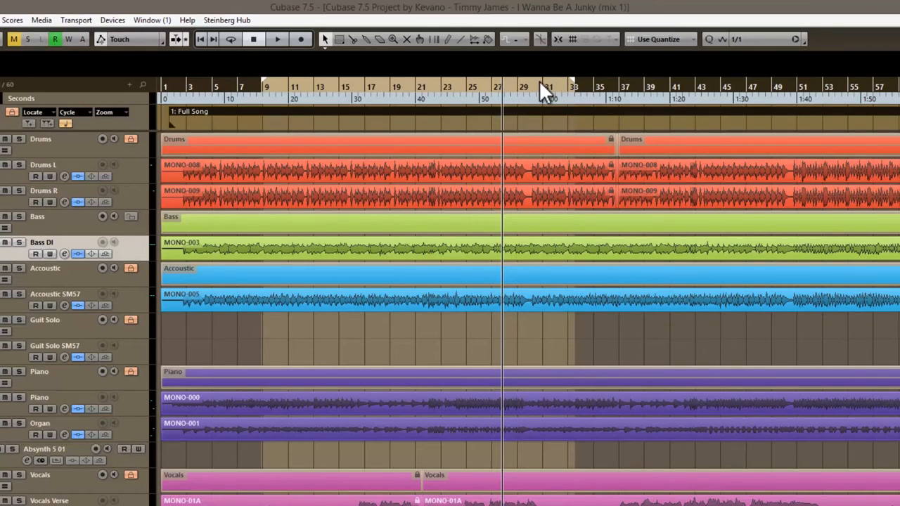
{"action": "left_click", "coordinate": [601, 86]}
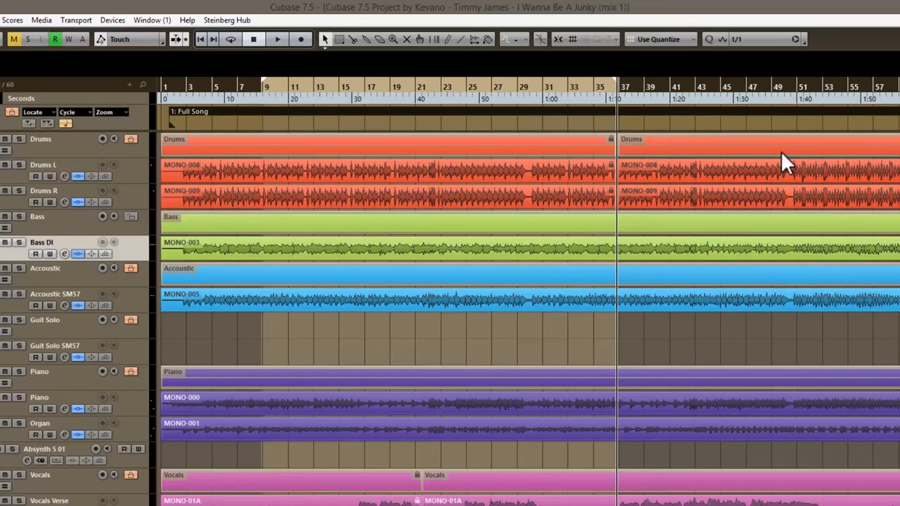
{"action": "left_click", "coordinate": [570, 84]}
Step: Zoom out to the whole song, set marker 3 at bar 9 and marker 4 further right
{"action": "key", "text": "shift+f"}
{"action": "left_click_drag", "start_coordinate": [163, 90], "coordinate": [199, 90]}
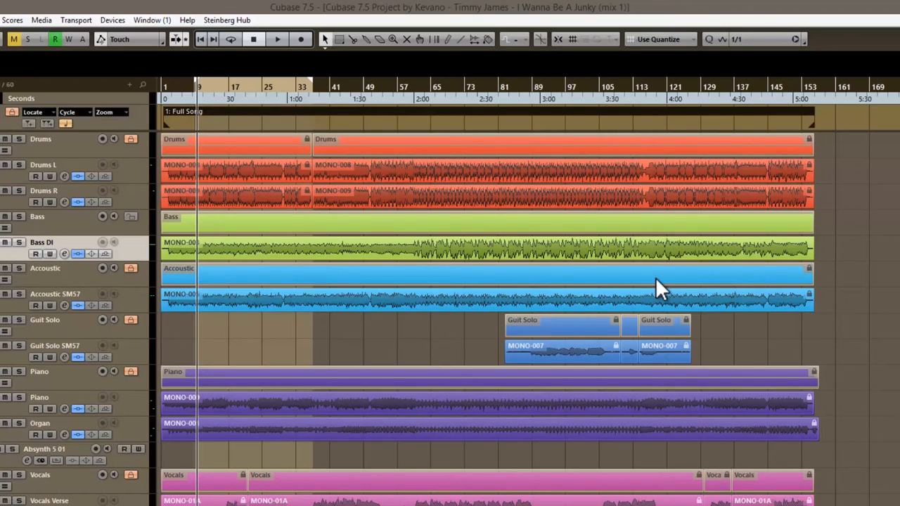
{"action": "key", "text": "Insert"}
{"action": "left_click", "coordinate": [273, 88]}
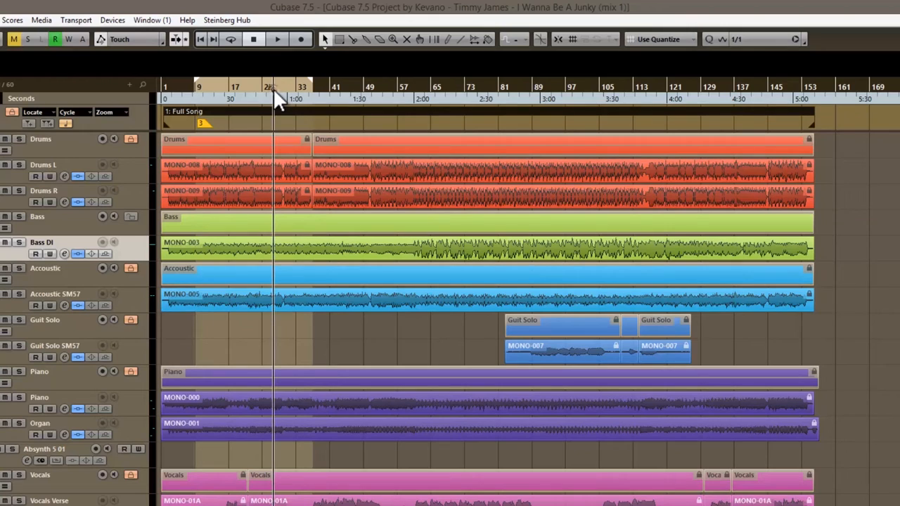
{"action": "key", "text": "Insert"}
{"action": "left_click_drag", "start_coordinate": [277, 90], "coordinate": [329, 90]}
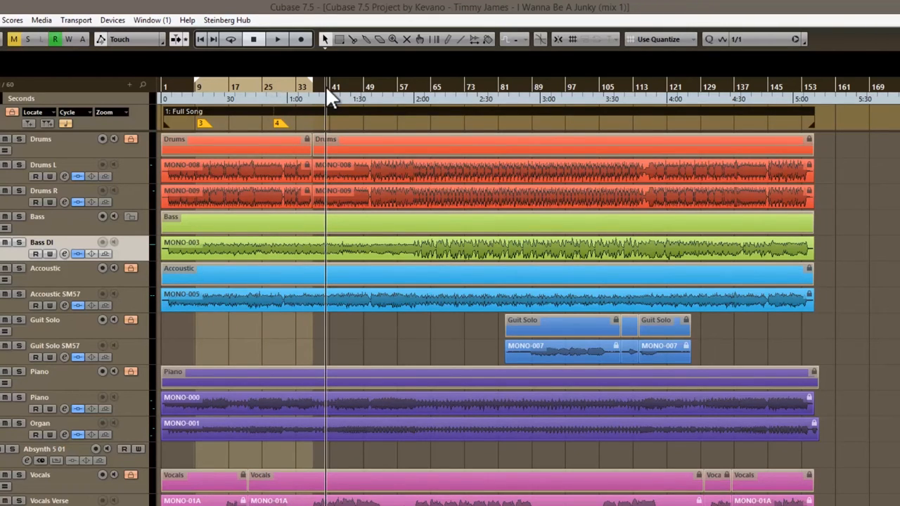
{"action": "key", "text": "Insert"}
Step: Set marker 8 and move it to bar 65, then select and deselect markers 3 and 4
{"action": "left_click", "coordinate": [255, 88]}
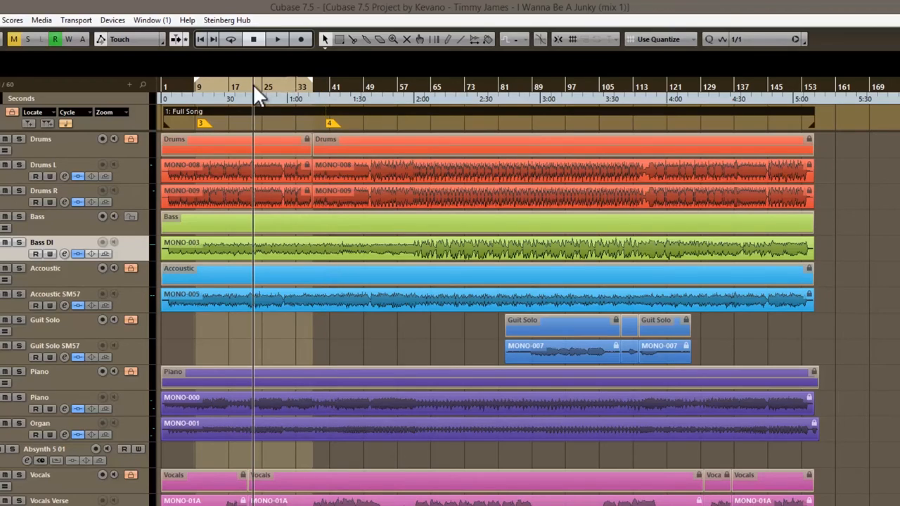
{"action": "key", "text": "Insert"}
{"action": "left_click_drag", "start_coordinate": [254, 88], "coordinate": [437, 88]}
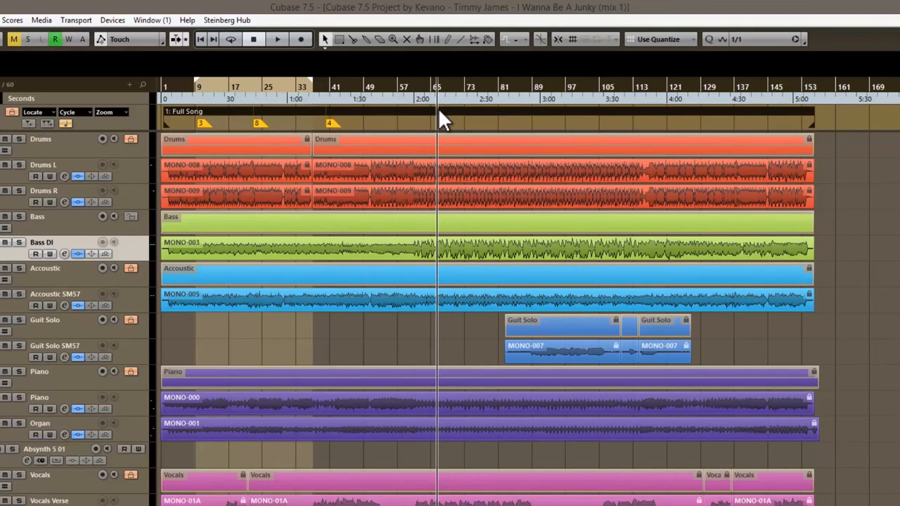
{"action": "key", "text": "ctrl+z"}
{"action": "left_click", "coordinate": [210, 123]}
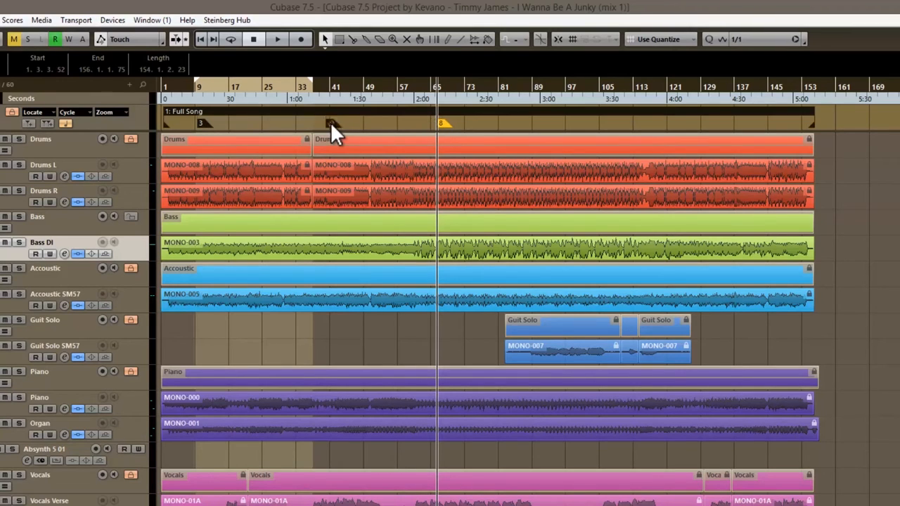
{"action": "left_click", "coordinate": [330, 123], "text": "shift"}
{"action": "left_click", "coordinate": [861, 120]}
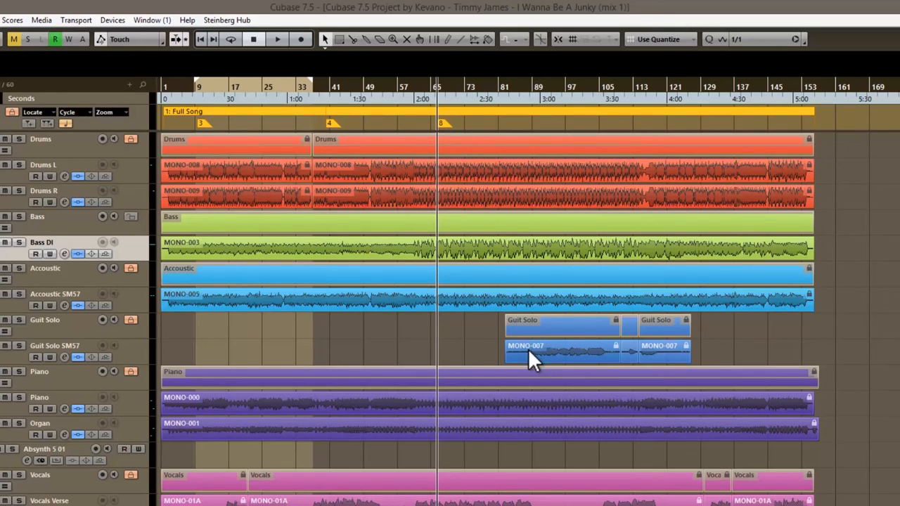
Step: Recall markers 3, 4 and 8, jump to the left locator at bar 9, then markers 4 and 8 again
{"action": "key", "text": "shift+3"}
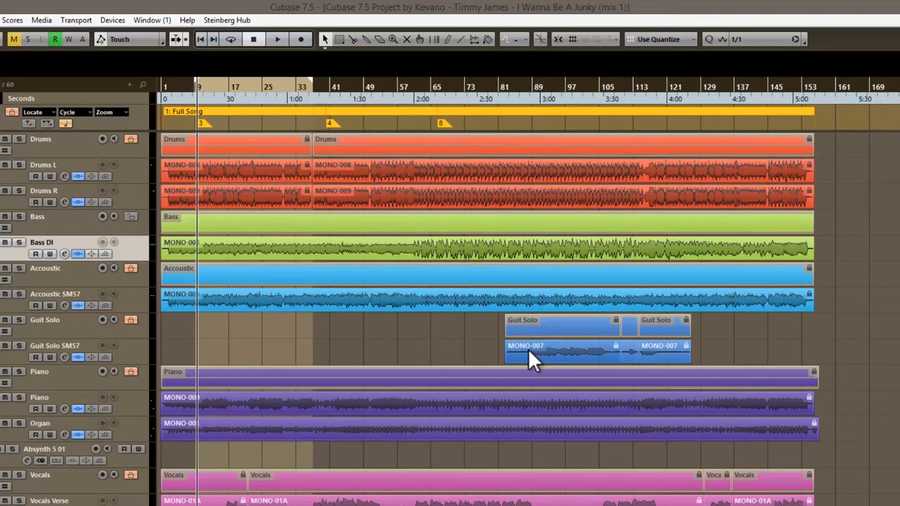
{"action": "key", "text": "shift+4"}
{"action": "key", "text": "shift+8"}
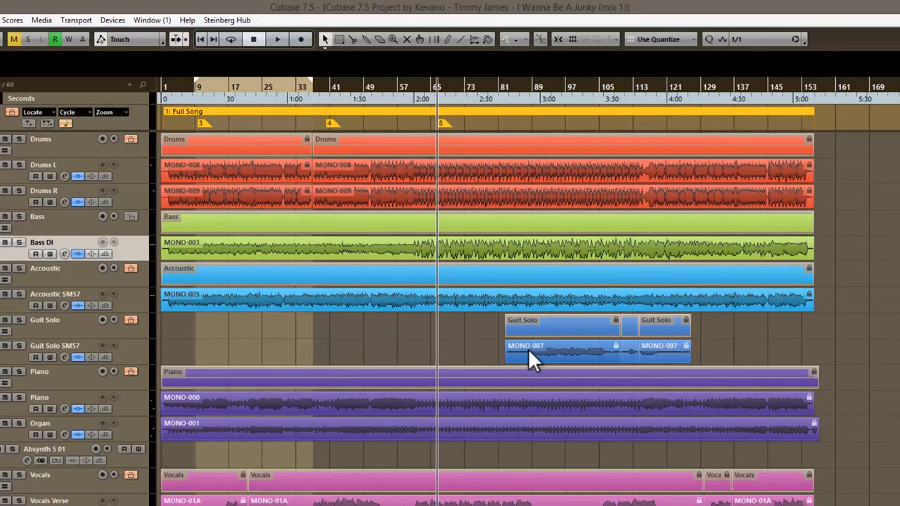
{"action": "key", "text": "KP_1"}
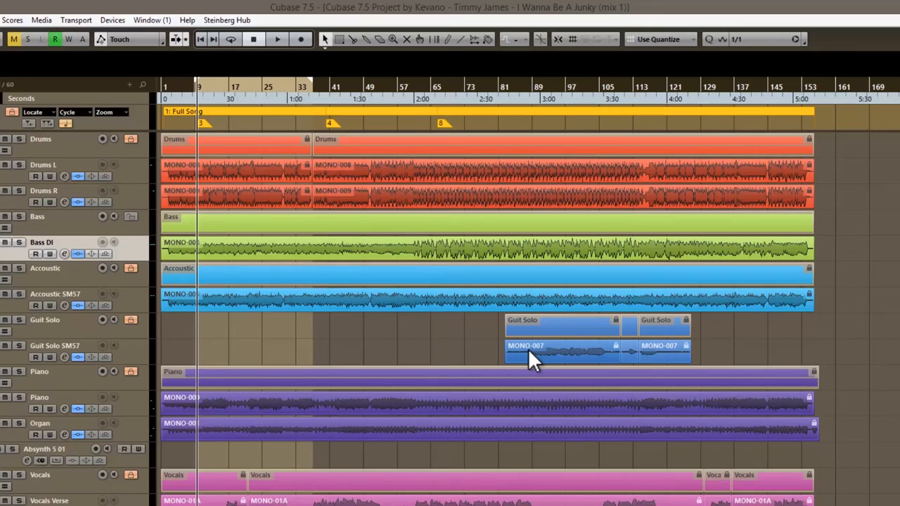
{"action": "key", "text": "KP_4"}
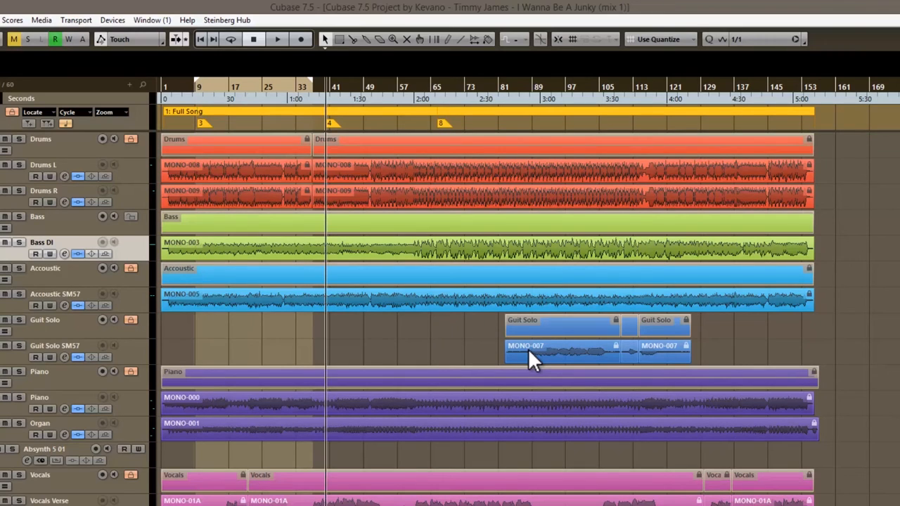
{"action": "key", "text": "KP_8"}
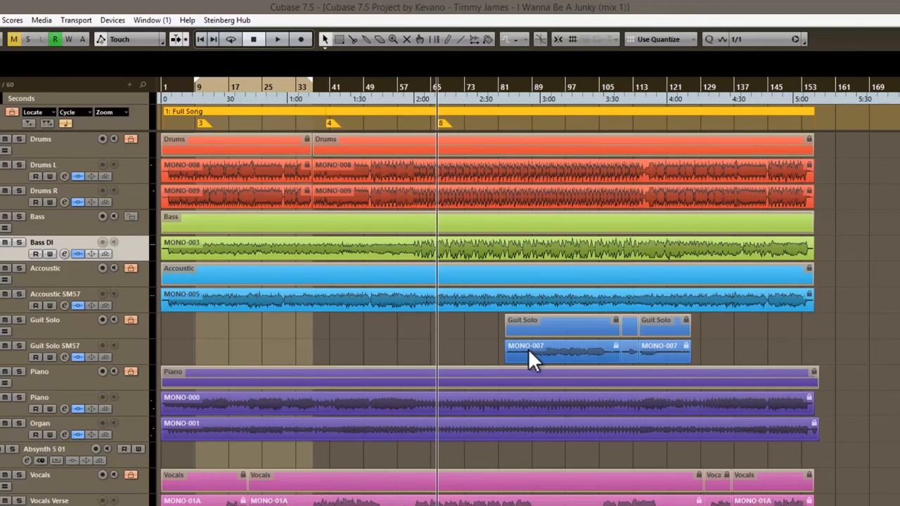
Step: Move the playhead to around bar 86 and add marker 9 there
{"action": "left_click", "coordinate": [521, 83]}
{"action": "key", "text": "Insert"}
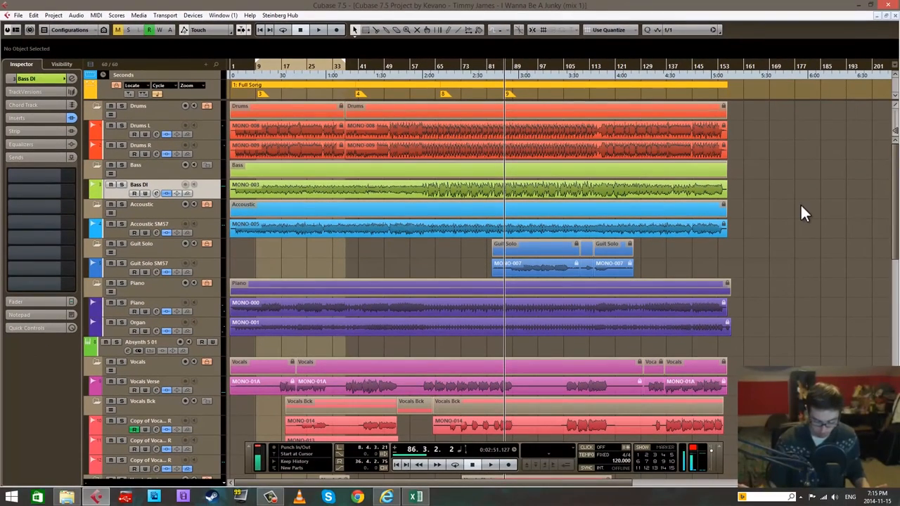
Step: Return the playback position to bar 9 beat 3 and zoom in around it
{"action": "left_click", "coordinate": [356, 67]}
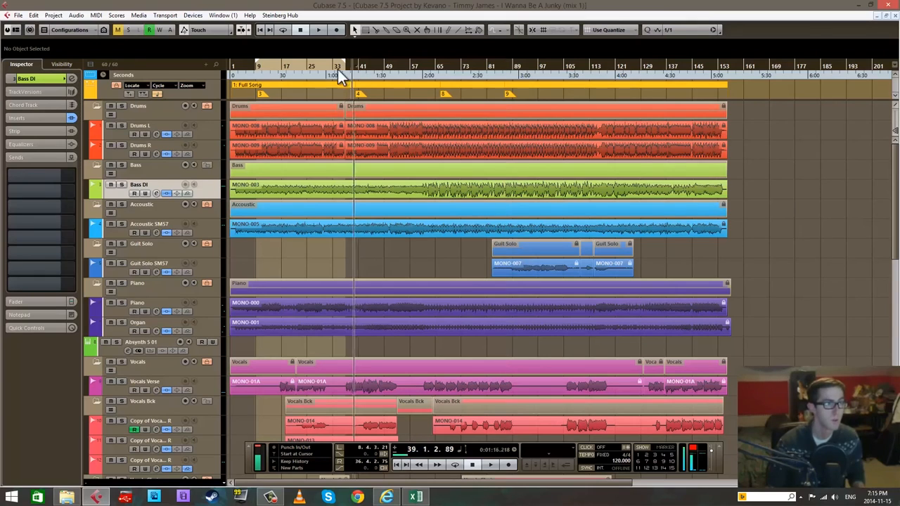
{"action": "left_click", "coordinate": [258, 67]}
{"action": "left_click_drag", "start_coordinate": [257, 71], "coordinate": [257, 88]}
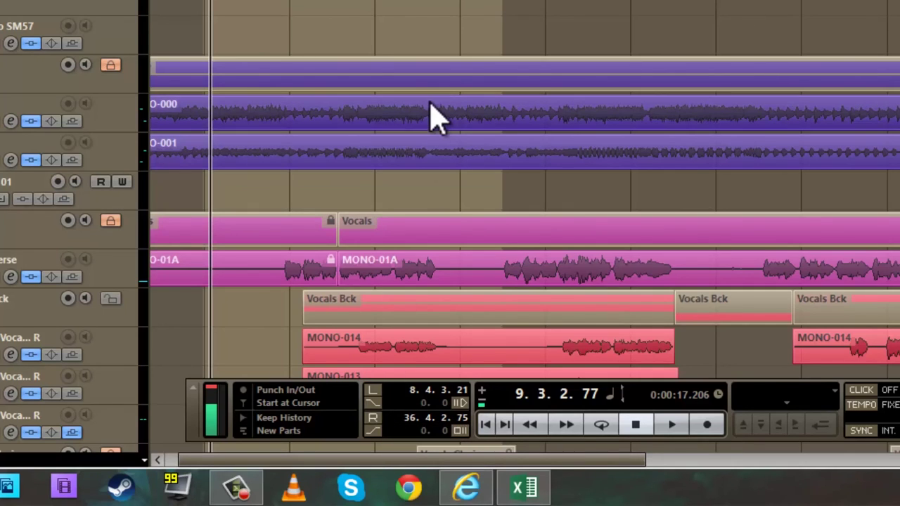
Step: Activate Punch In recording with the I shortcut
{"action": "key", "text": "i"}
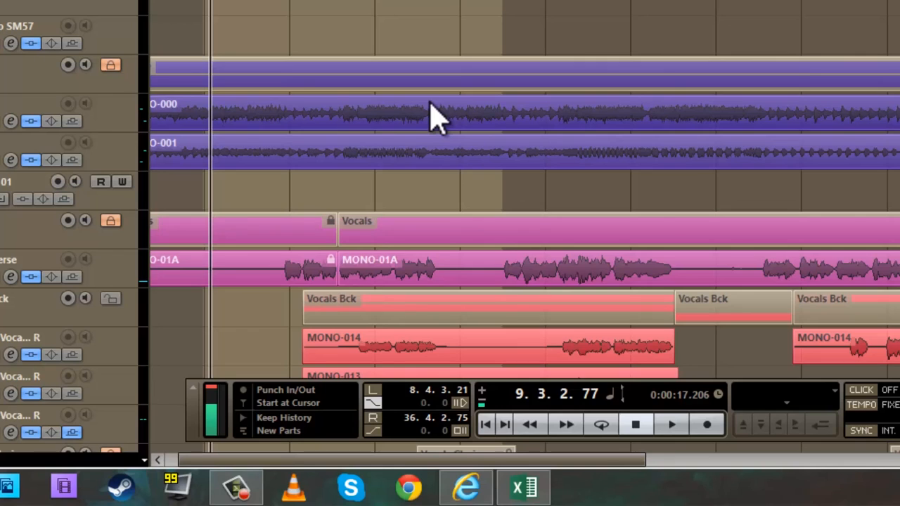